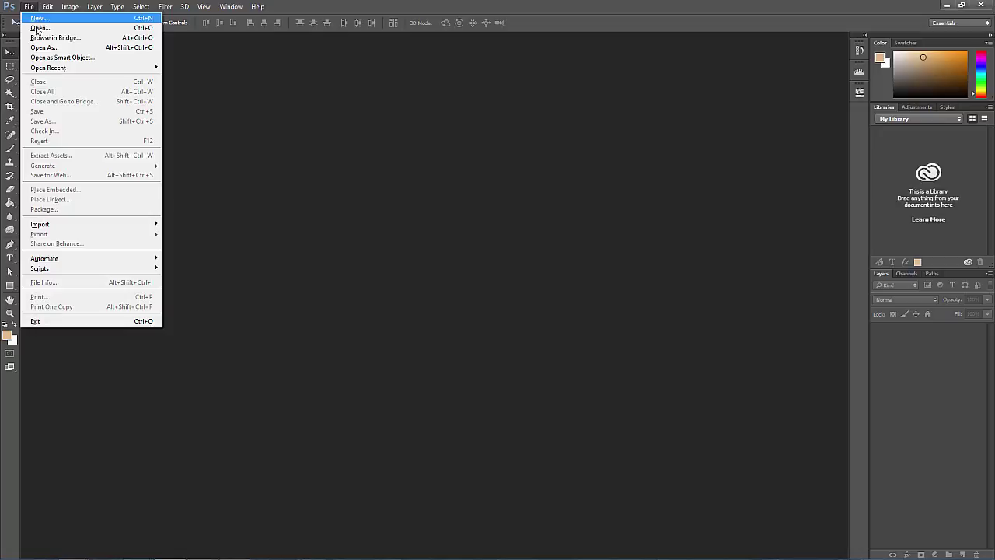
- Open layered.psd from the getting started in photoshop folder via File > Open
left_click(39, 31)
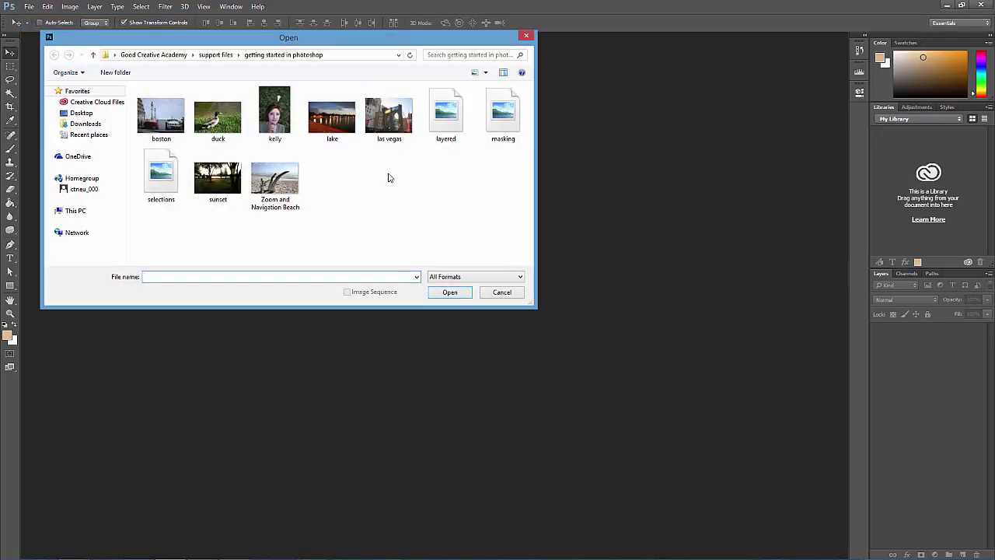
left_click(445, 113)
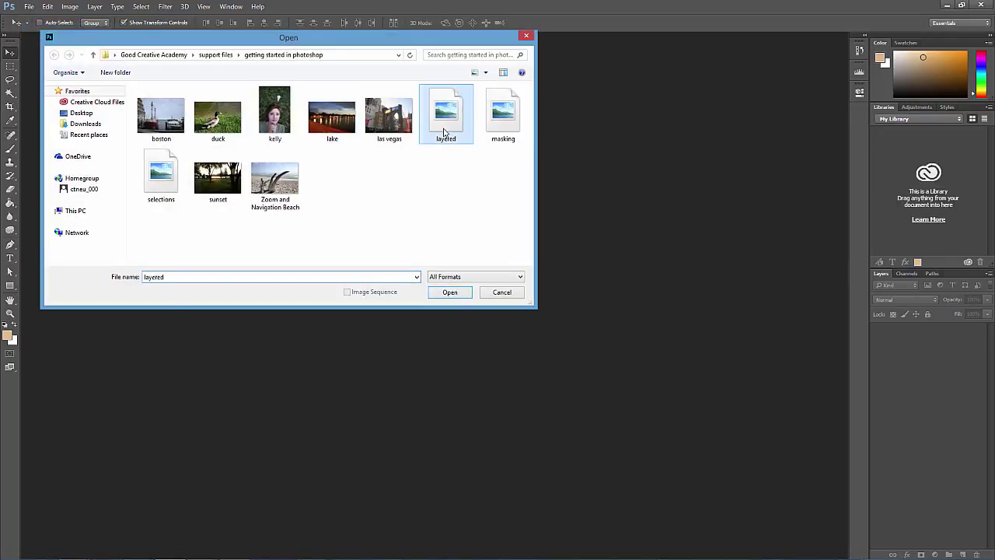
left_click(448, 293)
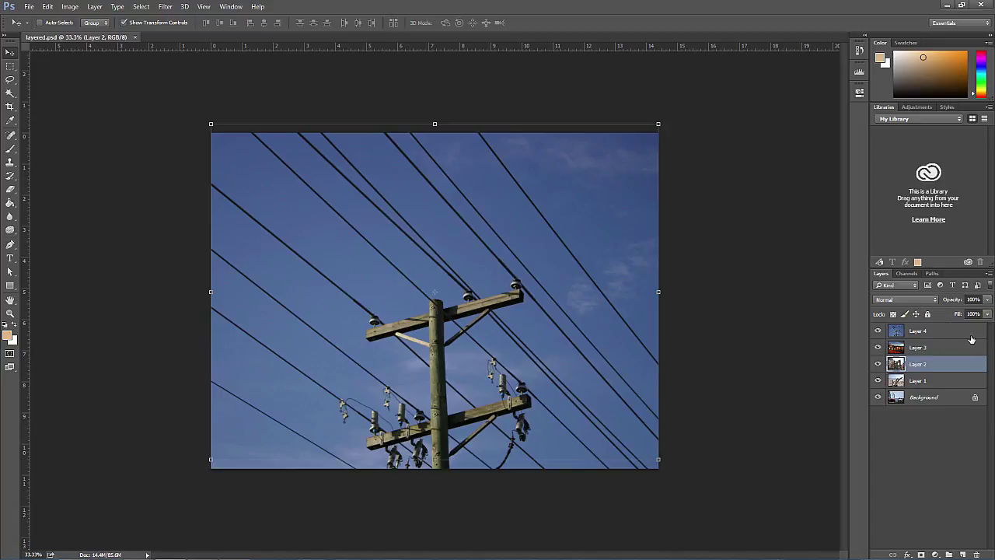
left_click(879, 332)
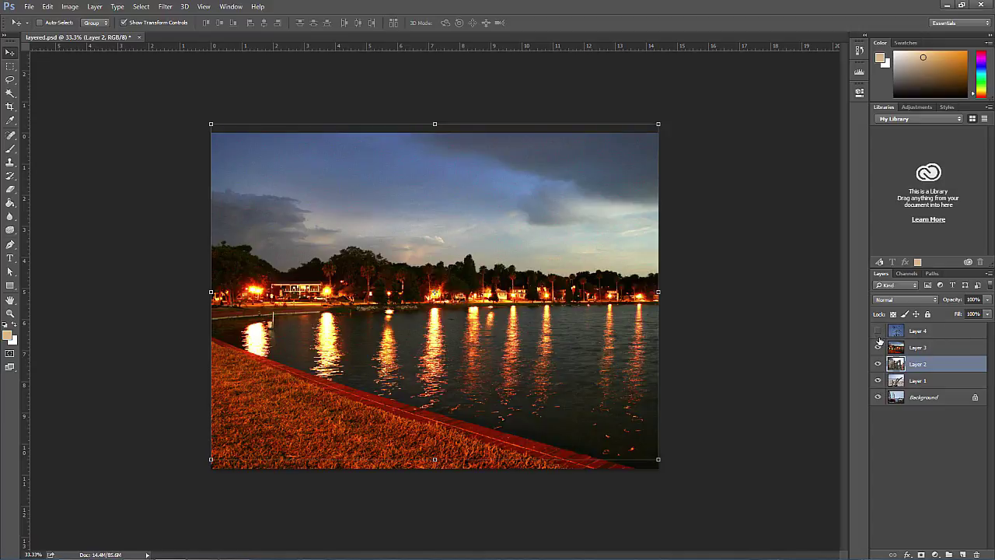
left_click(878, 348)
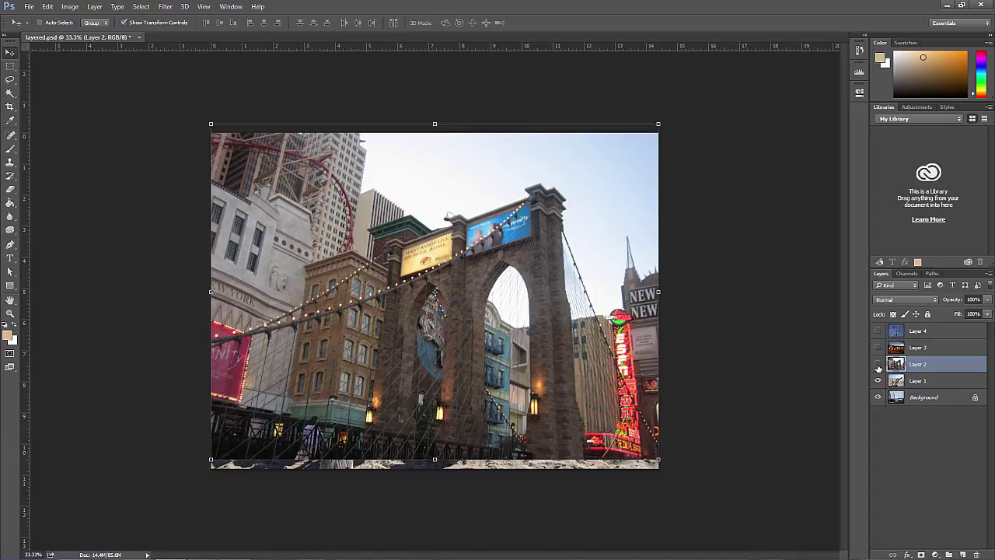
left_click(878, 364)
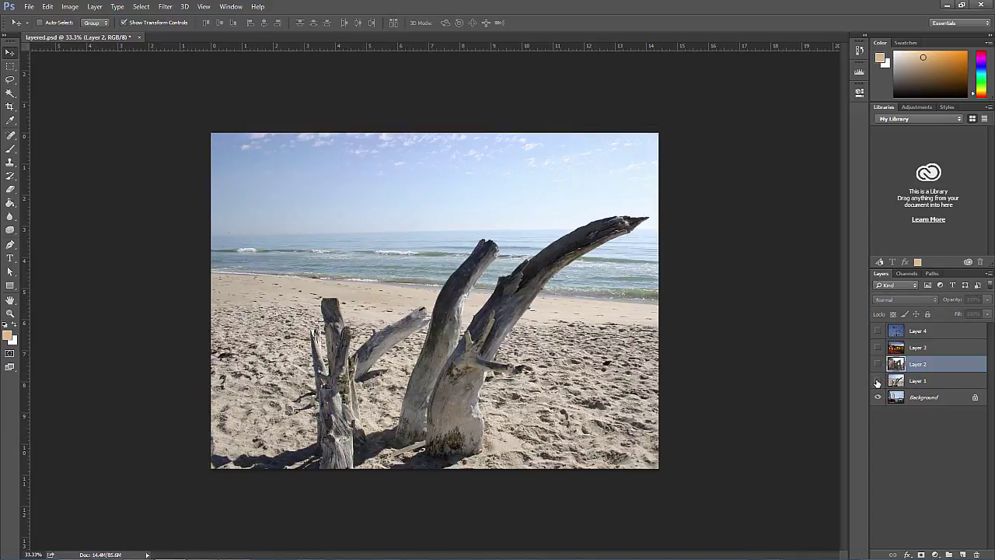
left_click(877, 380)
left_click(878, 381)
left_click(877, 364)
left_click(879, 347)
left_click(878, 331)
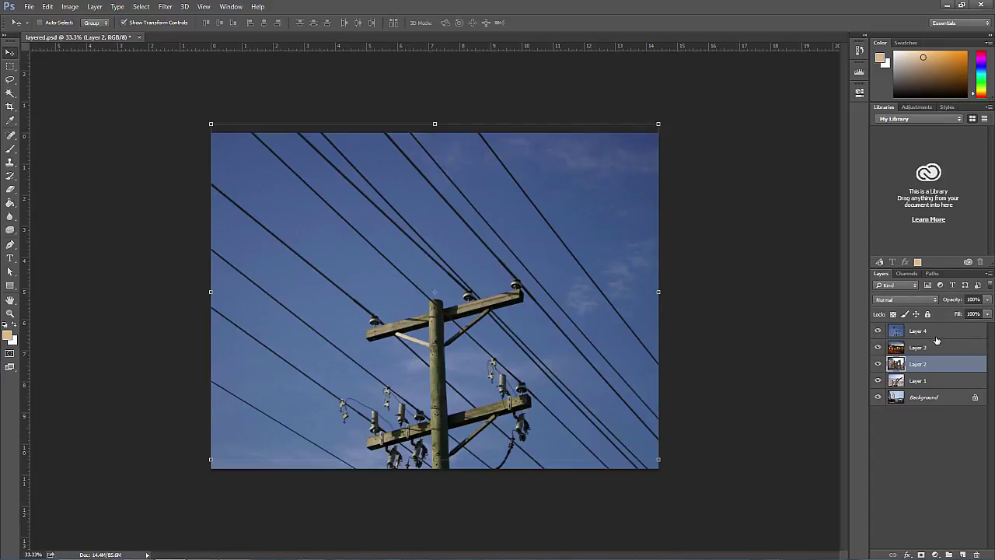
- Drag Layer 4 below Layer 2, then Layer 1 and Layer 3 up so Layer 3 tops the stack
mouse_move(933, 335)
left_mouse_down()
mouse_move(932, 370)
mouse_move(916, 350)
mouse_move(921, 332)
mouse_move(925, 340)
left_mouse_up()
left_click_drag(920, 380, 925, 334)
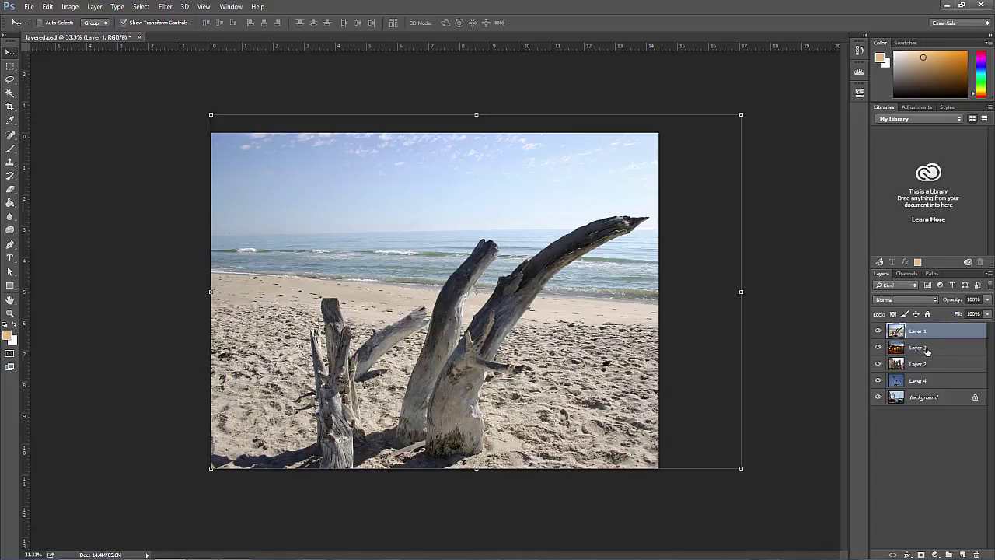
left_click_drag(927, 381, 930, 333)
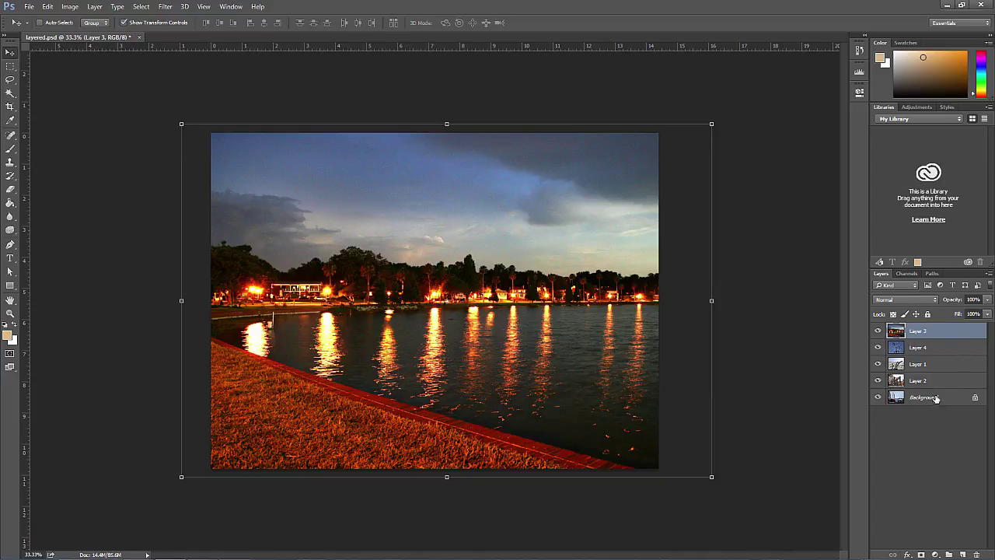
- Try moving the locked Background layer higher and removing its lock
left_click_drag(937, 398, 938, 358)
mouse_move(975, 399)
mouse_move(976, 398)
left_mouse_down()
mouse_move(976, 548)
mouse_move(971, 401)
left_mouse_up()
- Convert the Background into Layer 0 and restack the layers as Layer 3, 1, 4, 0, 2
double_click(910, 401)
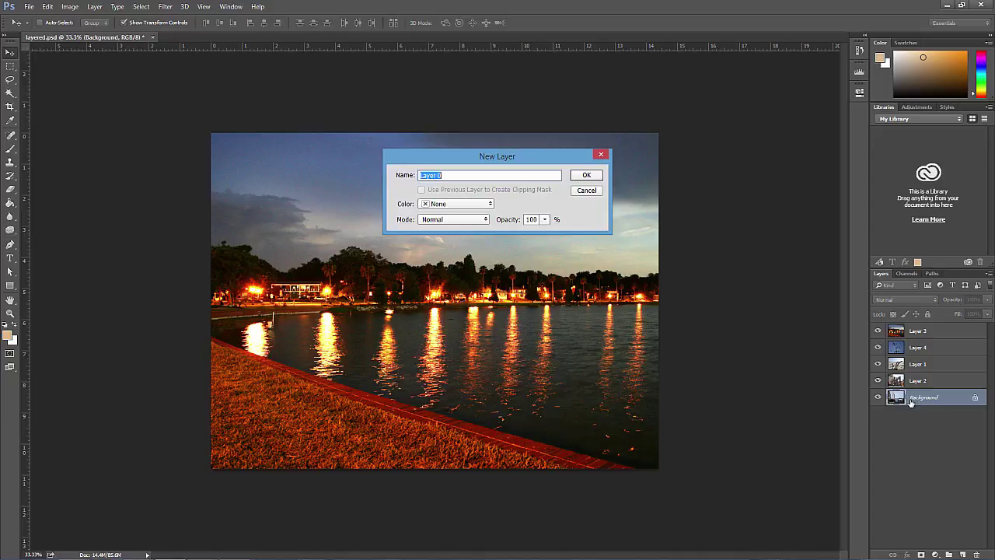
left_click(582, 175)
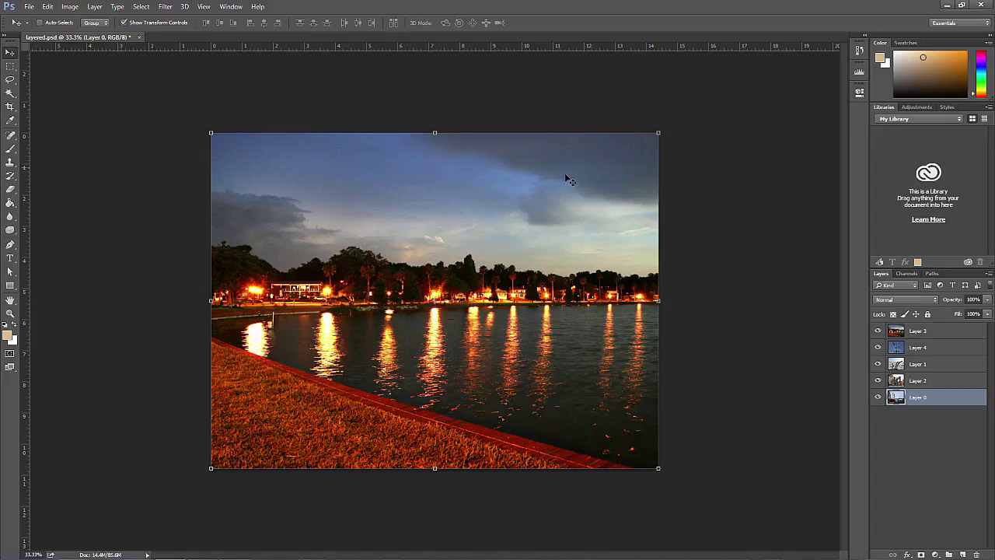
left_click_drag(928, 399, 925, 323)
left_click_drag(941, 359, 946, 326)
left_click_drag(924, 364, 922, 329)
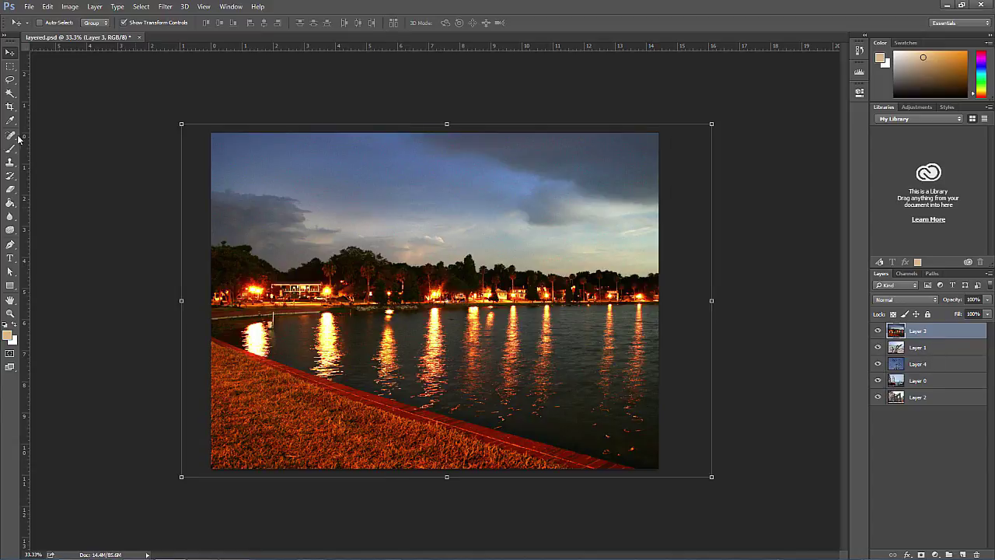
- Delete a rectangular area from the middle of the lakeside photo on Layer 3
left_click(10, 66)
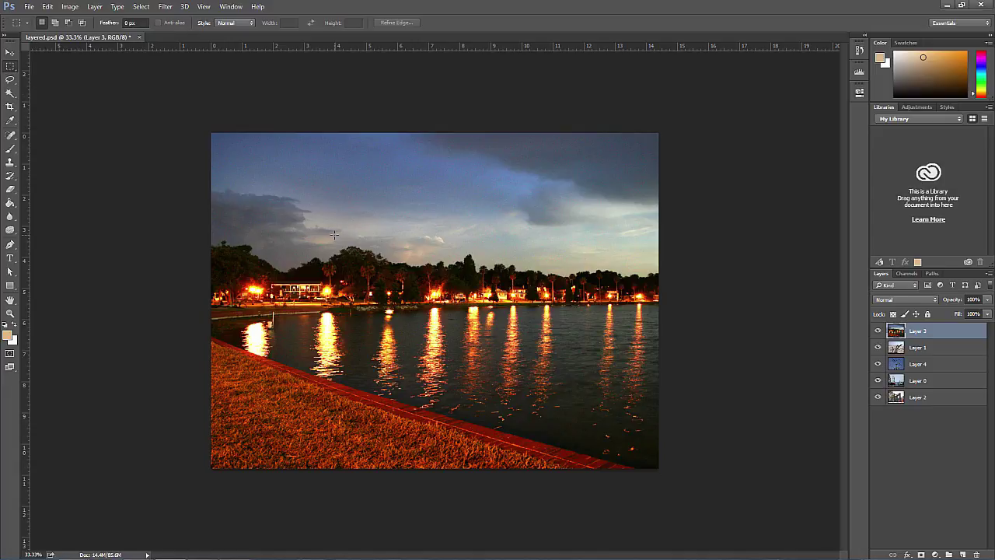
left_click_drag(325, 199, 483, 341)
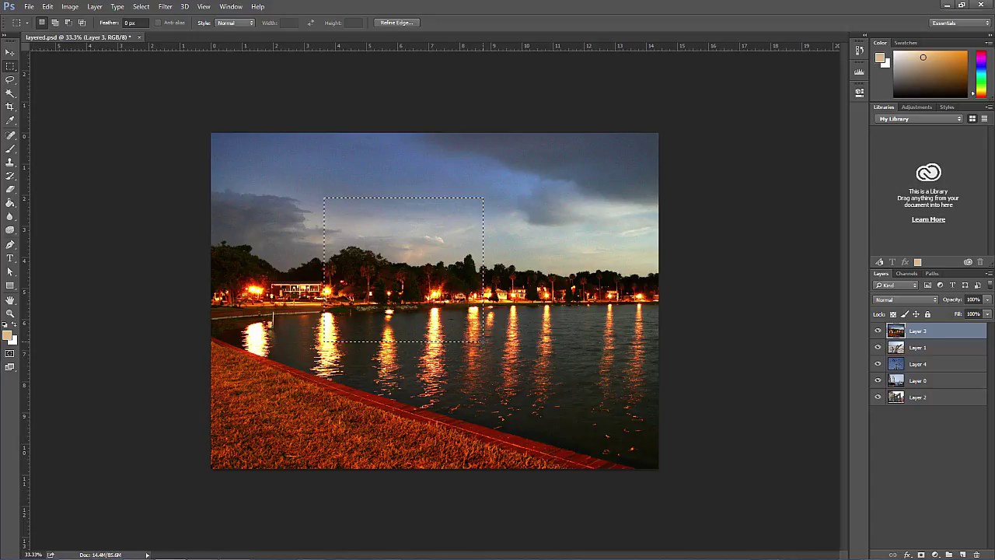
key("Delete")
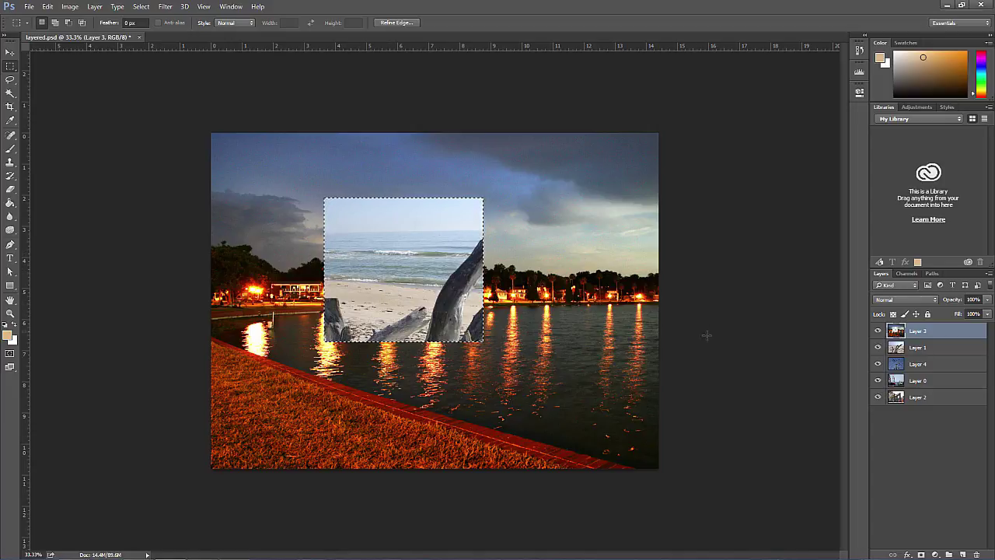
- Delete a rectangle from Layer 1's beach photo to reveal the power-pole photo
left_click(926, 351)
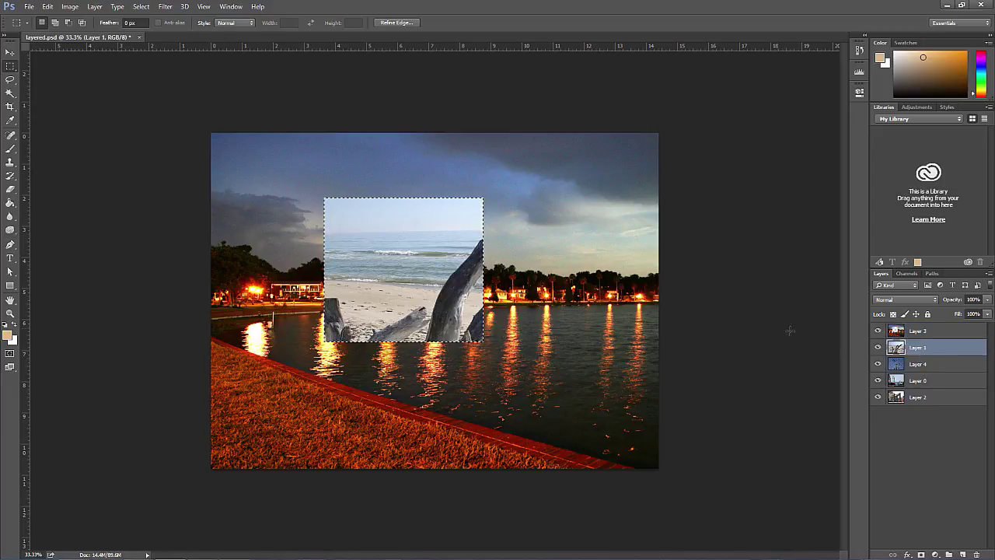
left_click(463, 274)
left_click_drag(397, 240, 563, 383)
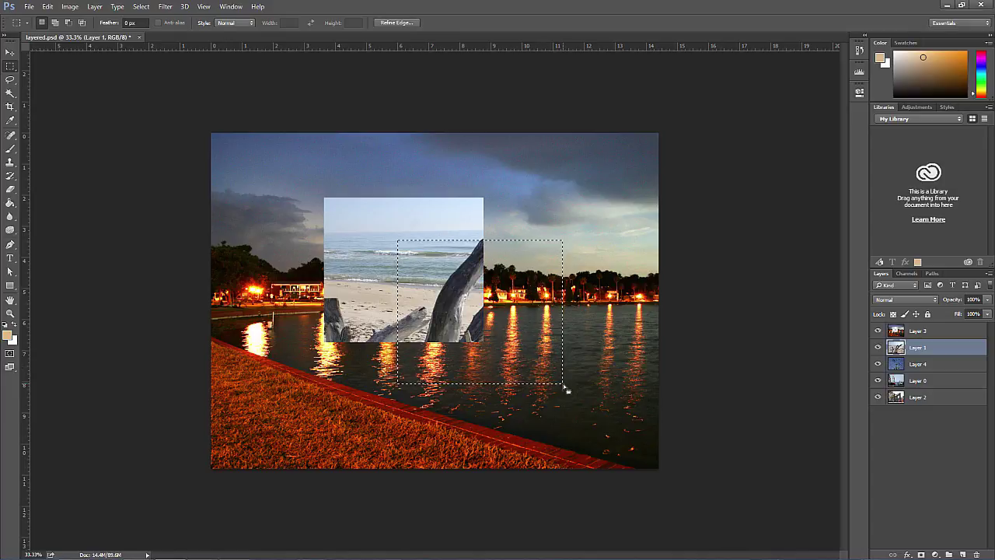
key("Delete")
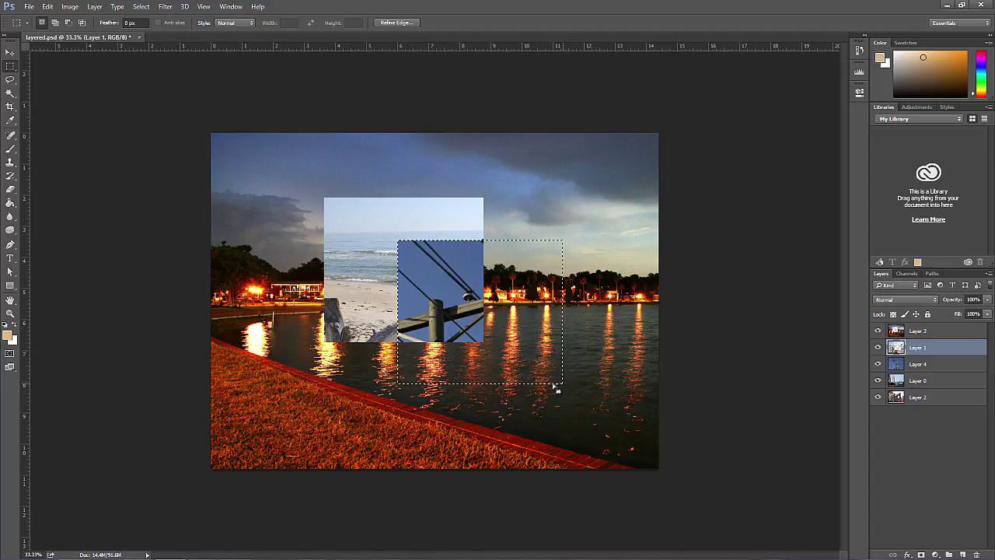
left_click(416, 229)
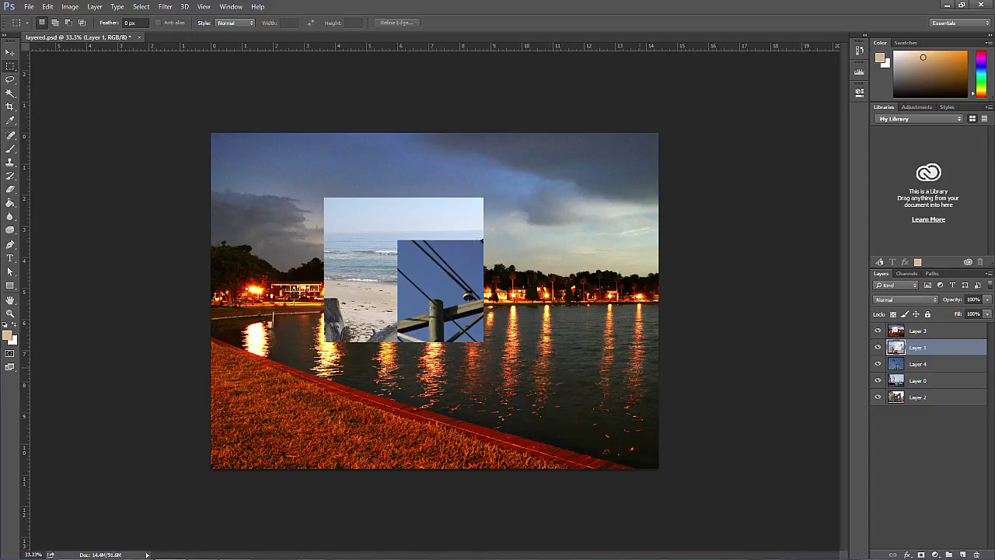
- Select the Brush tool with a soft round brush preset
left_click(10, 149)
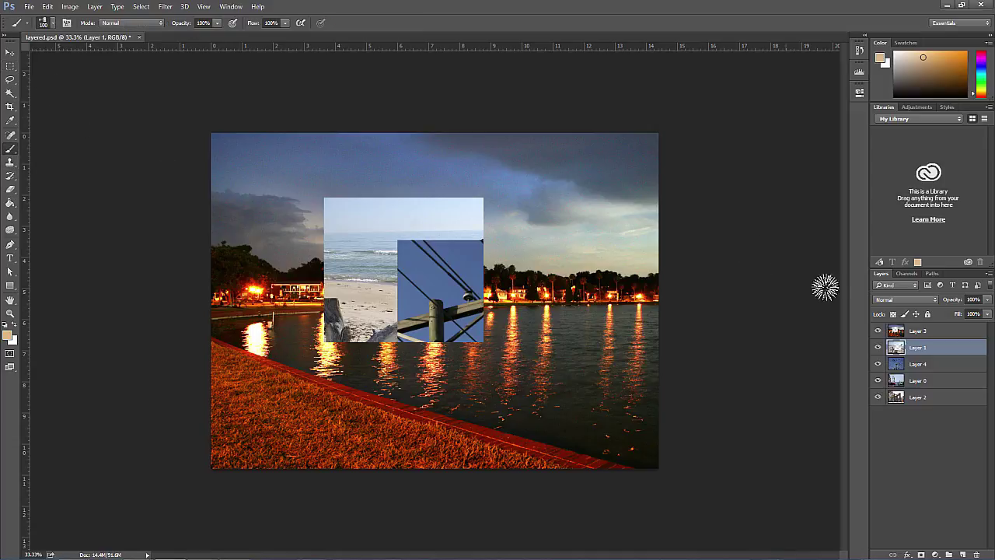
left_click(56, 23)
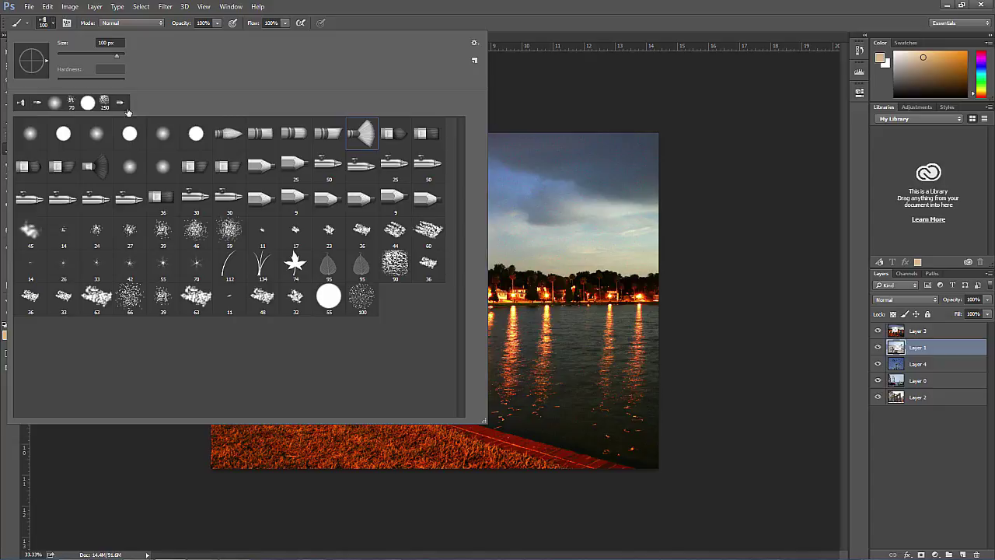
left_click(163, 138)
left_click(51, 25)
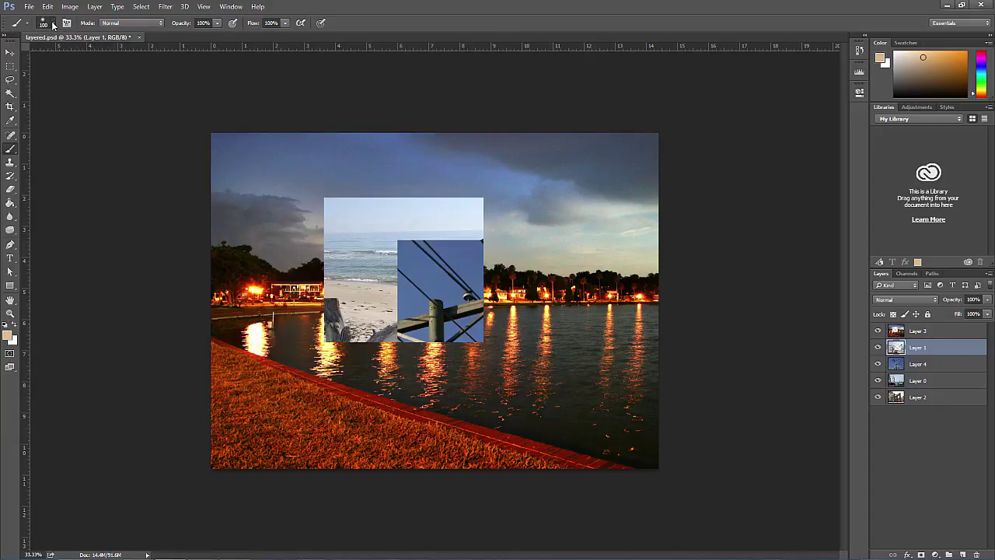
- Paint a peach stroke across the sky on Layer 3
left_click(931, 335)
left_click(480, 168)
mouse_move(381, 192)
left_mouse_down()
mouse_move(447, 177)
mouse_move(397, 197)
mouse_move(474, 183)
left_mouse_up()
mouse_move(400, 215)
left_mouse_down()
mouse_move(525, 196)
mouse_move(466, 218)
left_mouse_up()
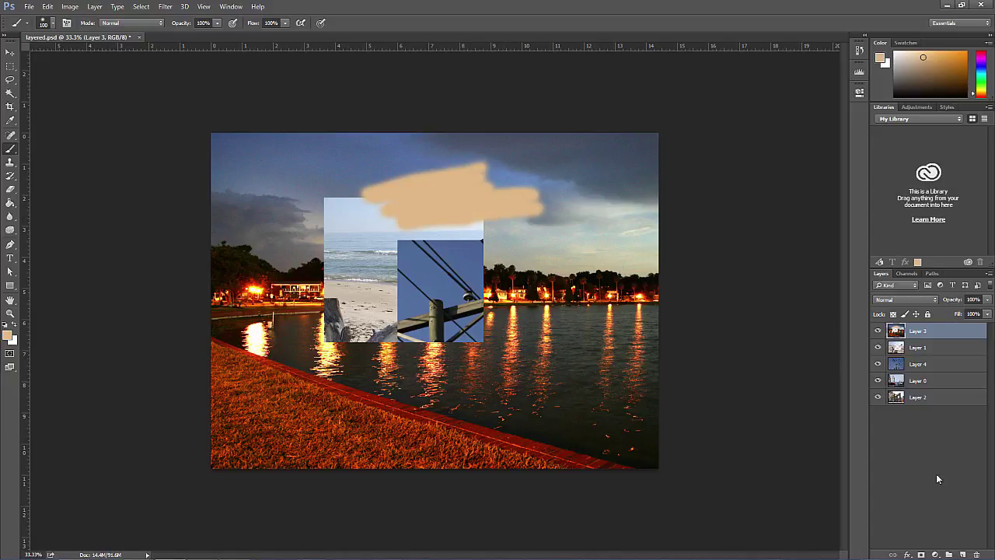
- Paint a peach stroke on a new Layer 5 and shift the lakeside Layer 3 up and right
left_click(963, 555)
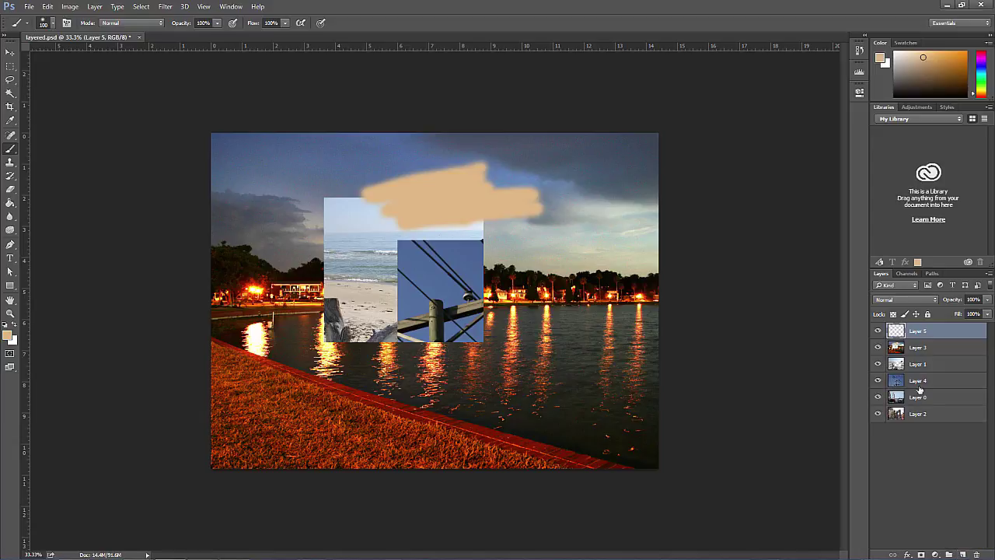
mouse_move(300, 229)
left_mouse_down()
mouse_move(331, 242)
mouse_move(278, 246)
mouse_move(371, 254)
mouse_move(272, 265)
mouse_move(275, 209)
mouse_move(348, 277)
left_mouse_up()
key("v")
left_click(923, 345)
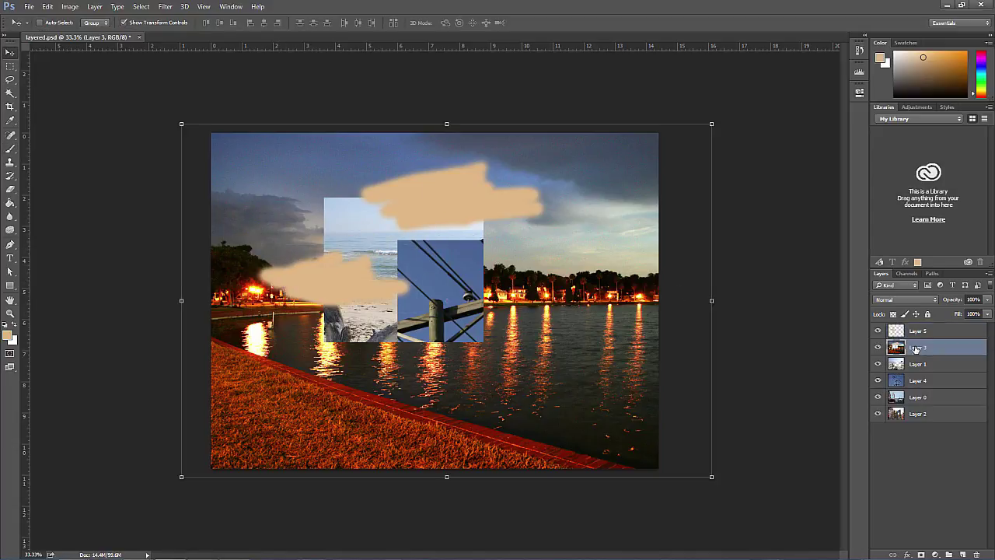
left_click_drag(576, 269, 614, 253)
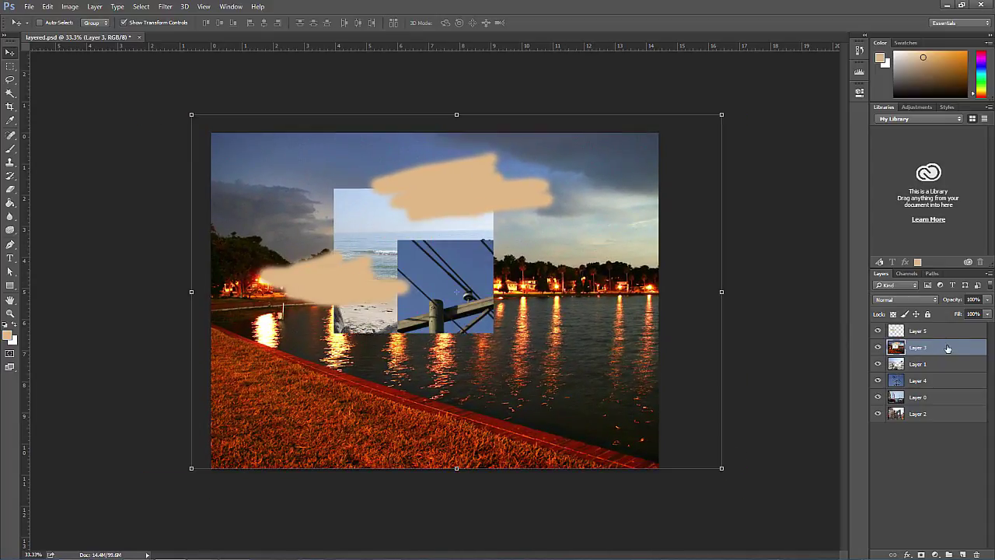
- Move Layer 5's stroke, then delete Layer 5
left_click(917, 330)
mouse_move(339, 258)
left_mouse_down()
mouse_move(373, 260)
mouse_move(319, 252)
left_mouse_up()
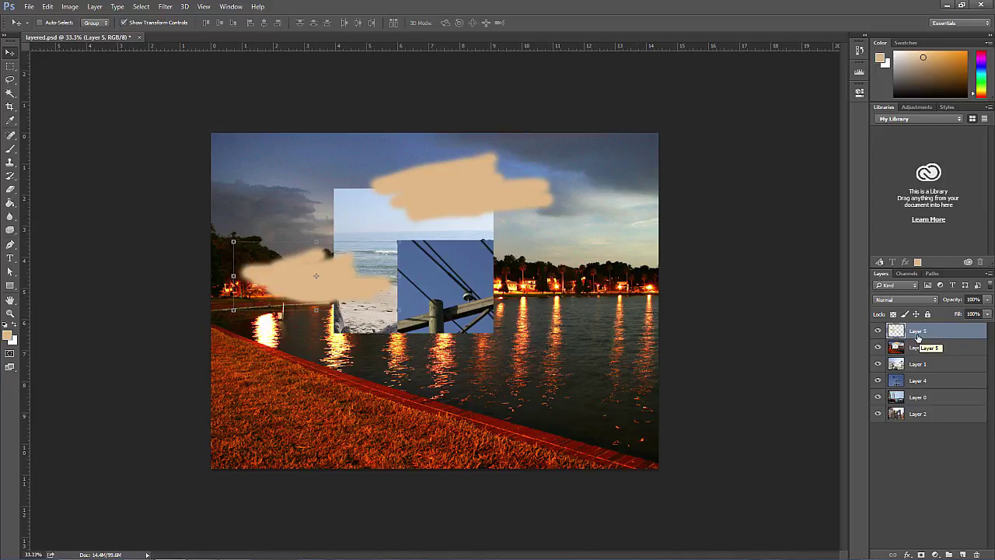
key("Delete")
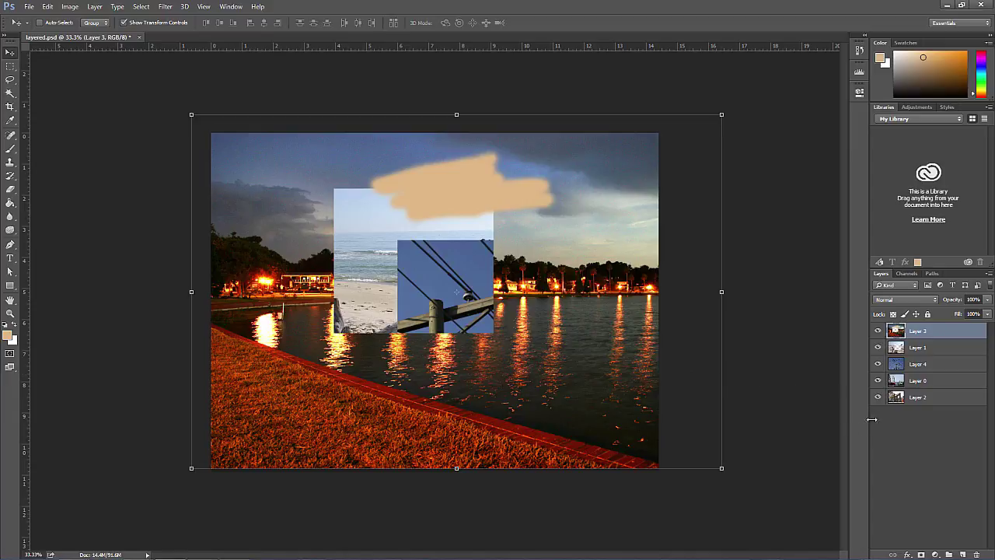
- Duplicate Layer 4 and copy the power pole's crossarm rectangle into a new Layer 5
left_click_drag(923, 366, 962, 552)
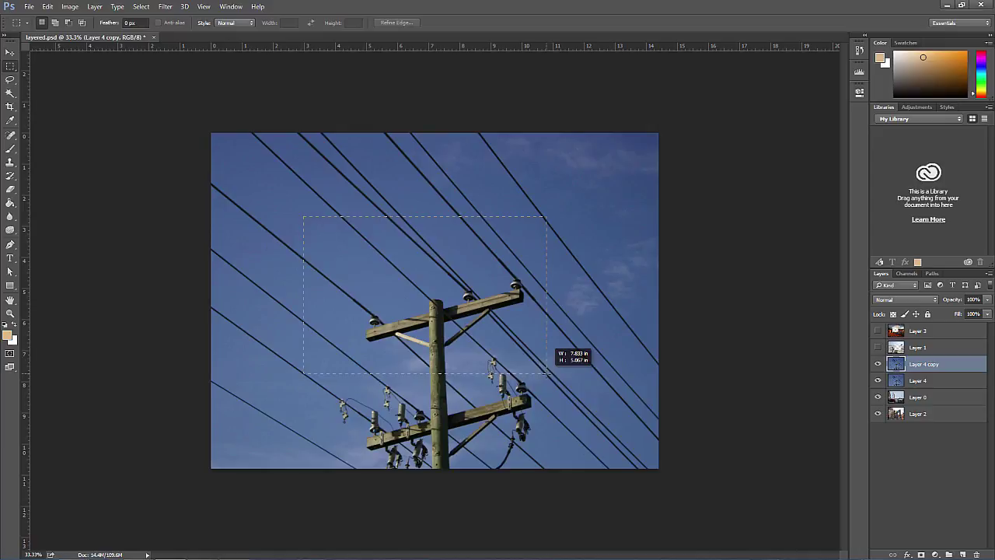
left_click_drag(555, 351, 575, 397)
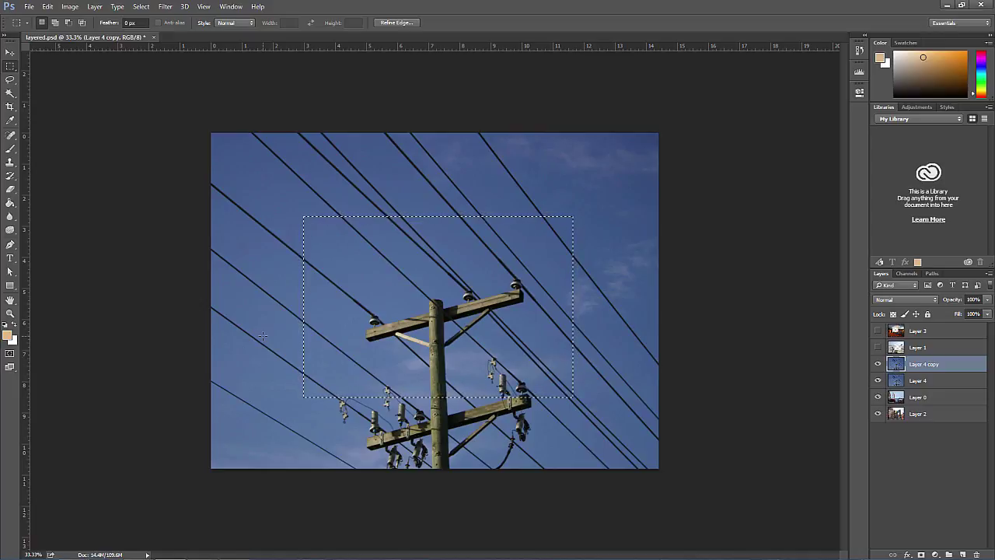
key("ctrl+j")
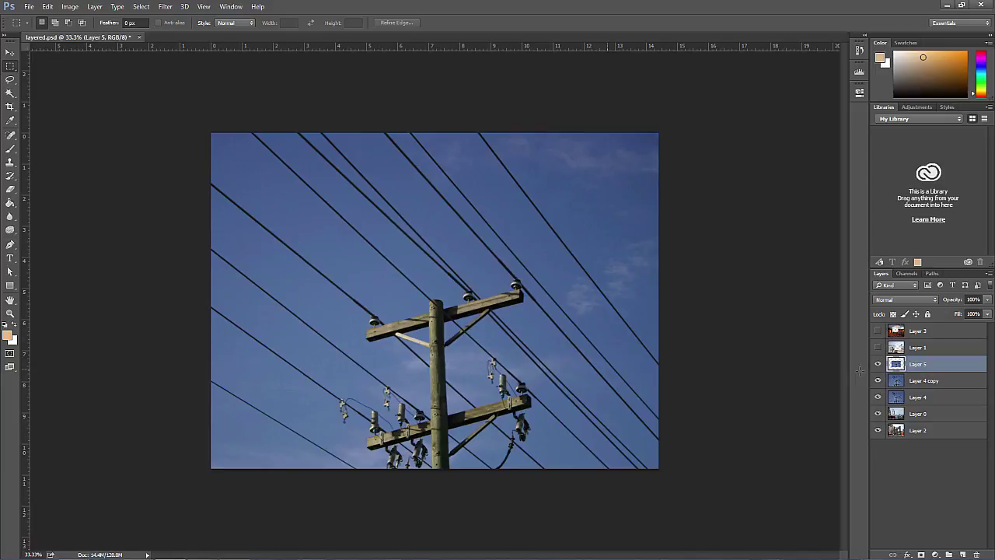
- Hide Layer 4 copy, Layer 4, Layer 0 and Layer 2 to view Layer 5, then show them again
left_click(877, 380)
left_click(877, 397)
left_click(878, 414)
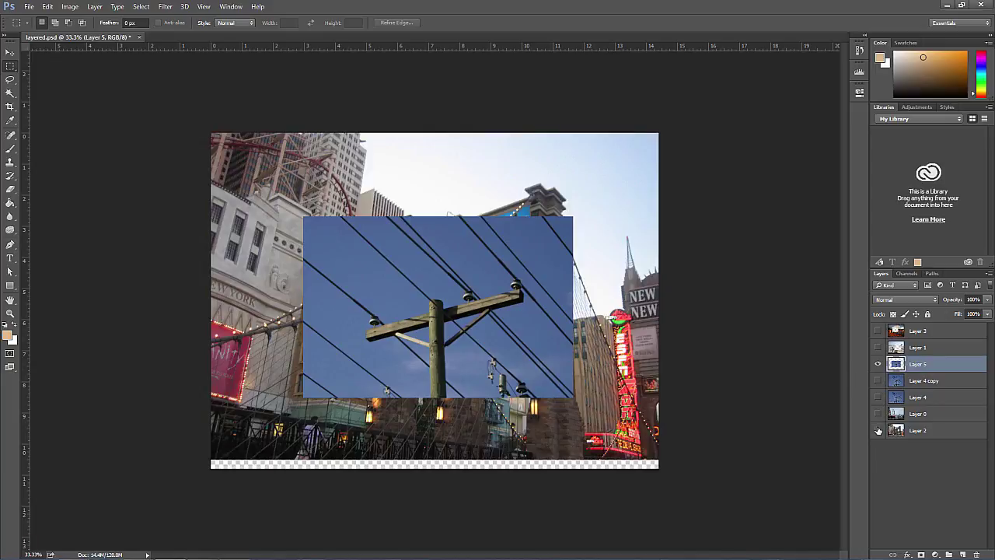
left_click(877, 430)
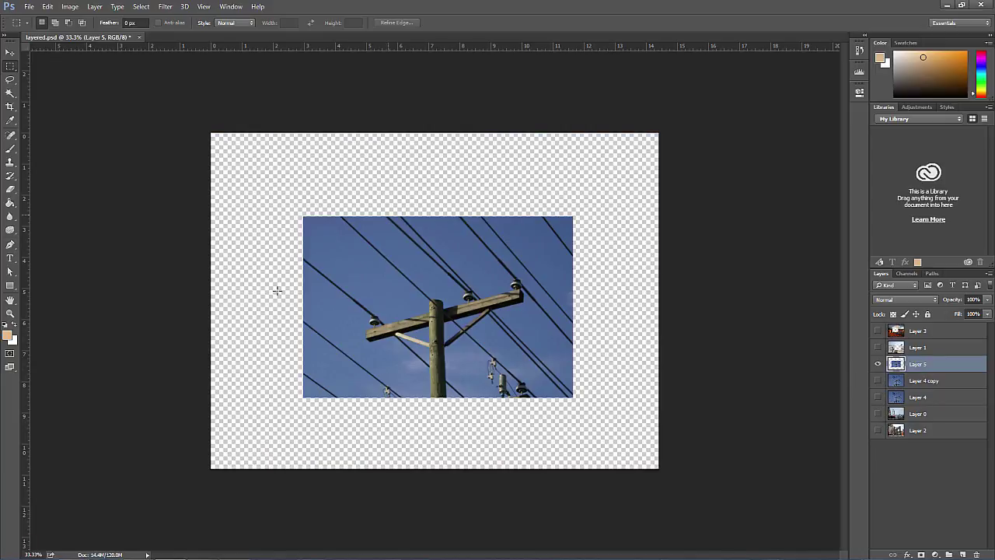
left_click(878, 380)
left_click(878, 397)
left_click(878, 413)
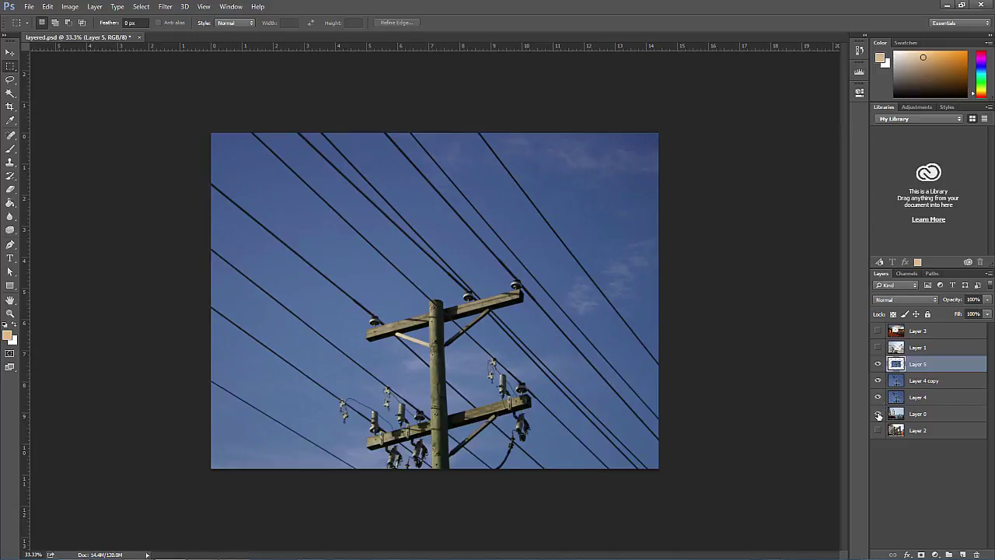
left_click(877, 430)
- Shift the power-pole layer upward with the Move tool and set Layer 0's opacity to 56%
left_click(12, 55)
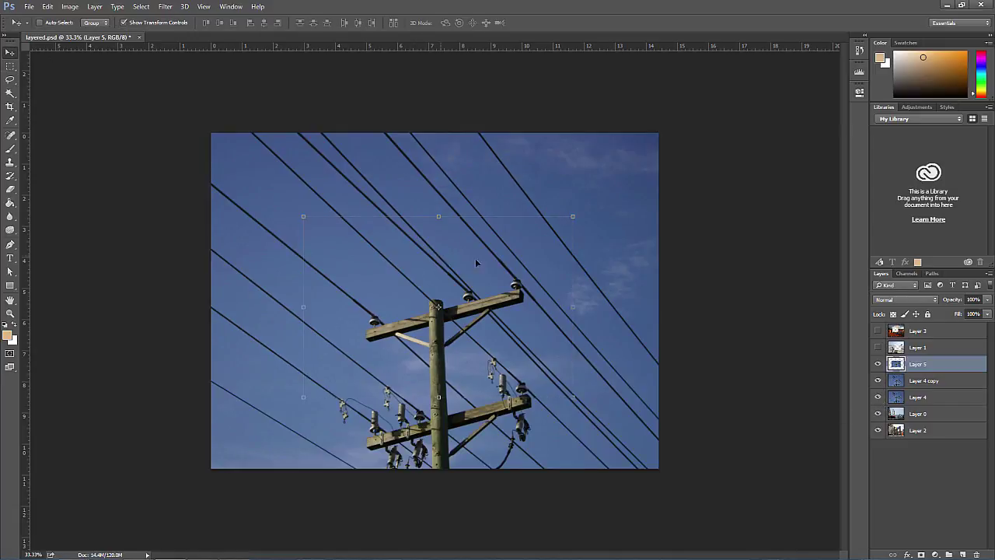
left_click_drag(433, 246, 408, 233)
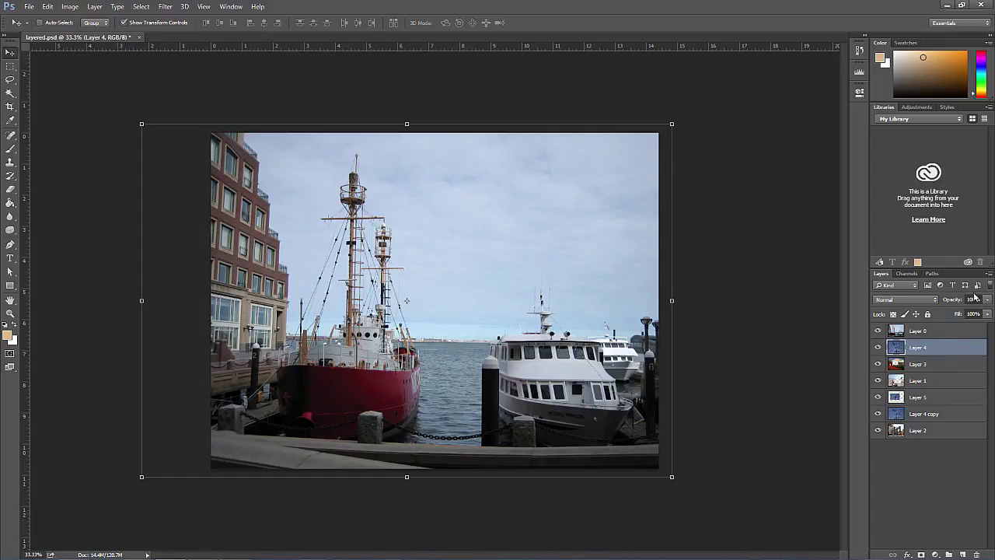
left_click(928, 333)
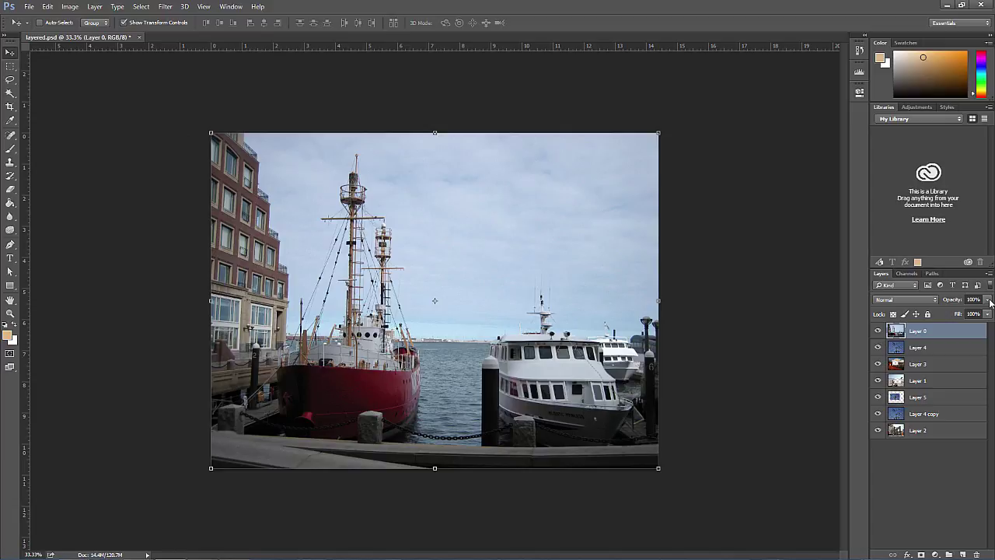
left_click(988, 300)
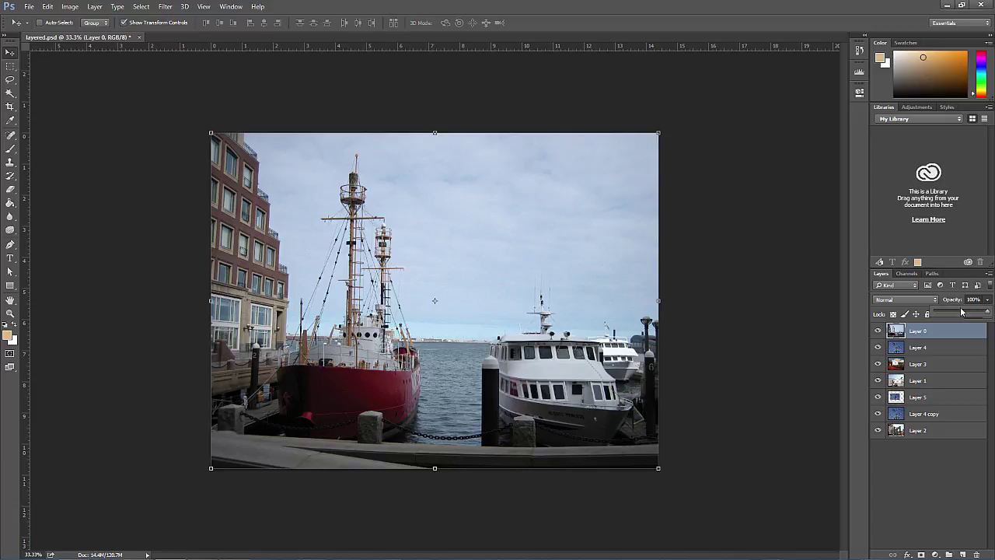
left_click_drag(962, 312, 985, 280)
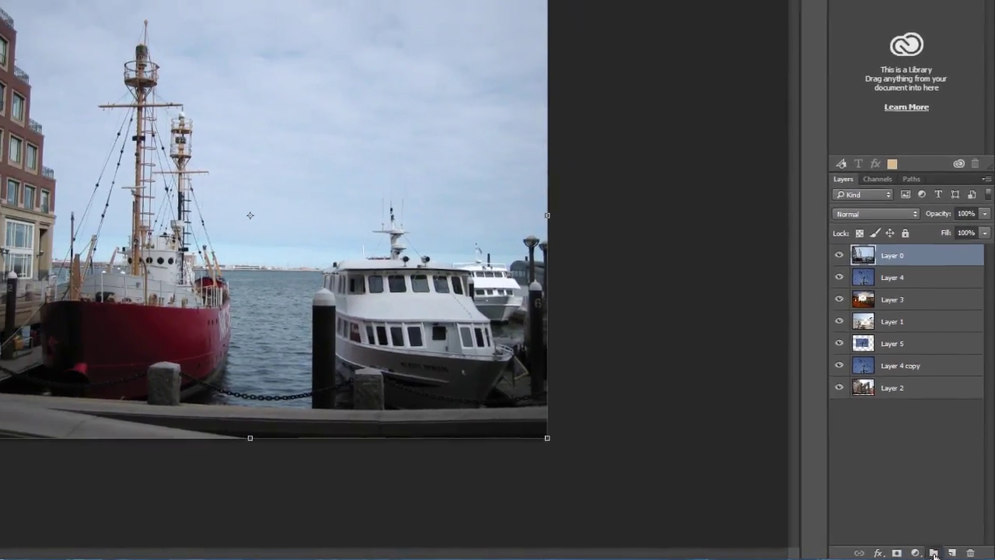
- Create Group 1 and drag Layer 4 into it above Layer 0
left_click(923, 552)
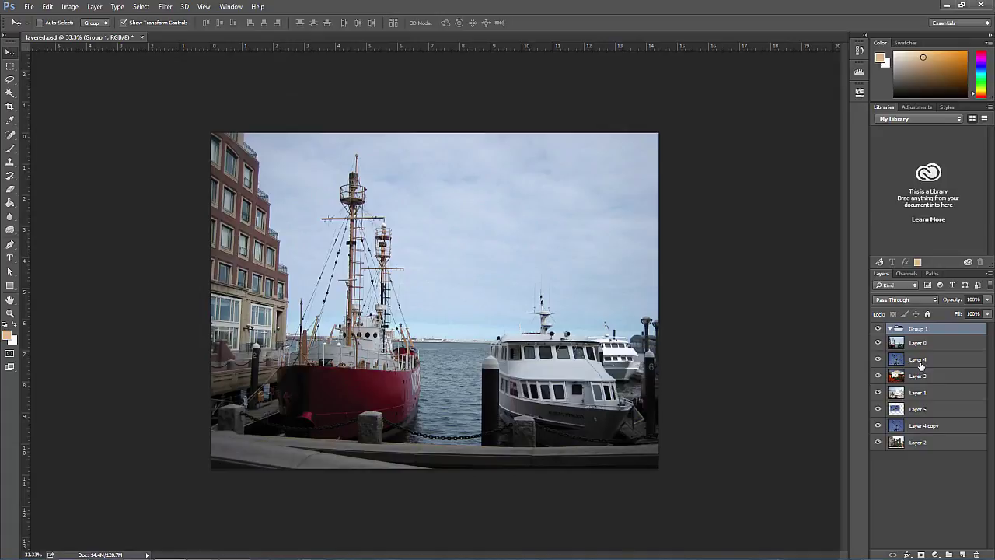
left_click(94, 7)
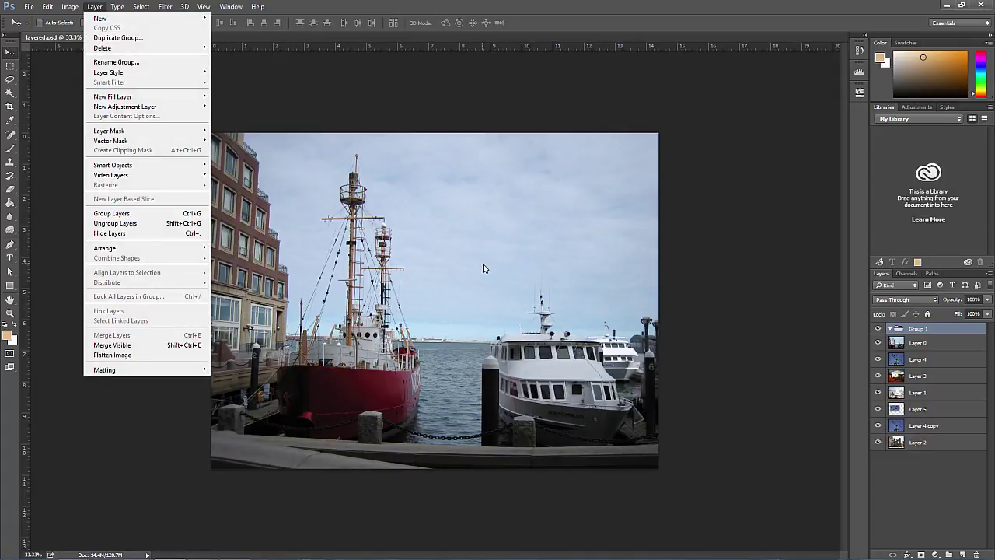
left_click(951, 359)
left_click_drag(917, 359, 921, 334)
left_click(919, 359)
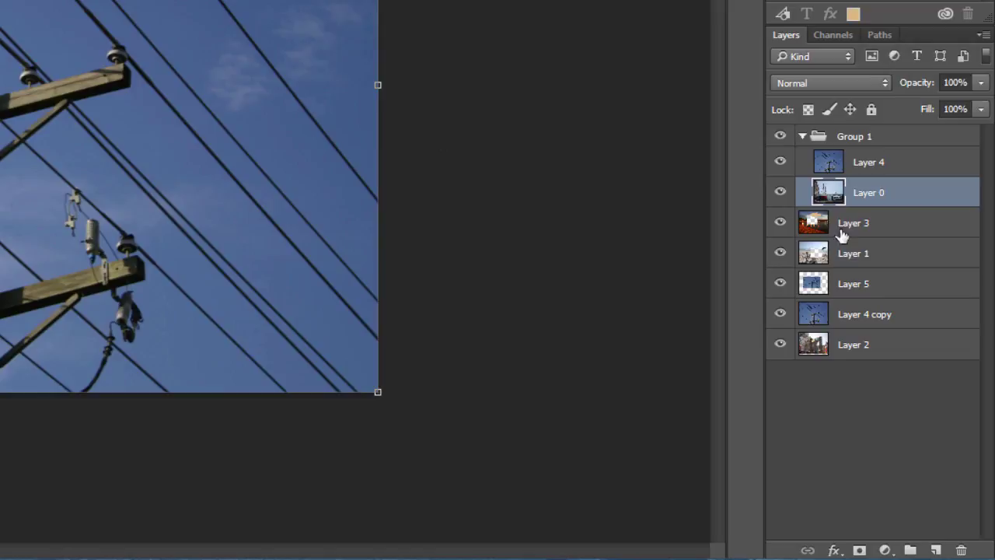
- Choose Blue from Layer 1's context menu in the Layers panel
right_click(871, 258)
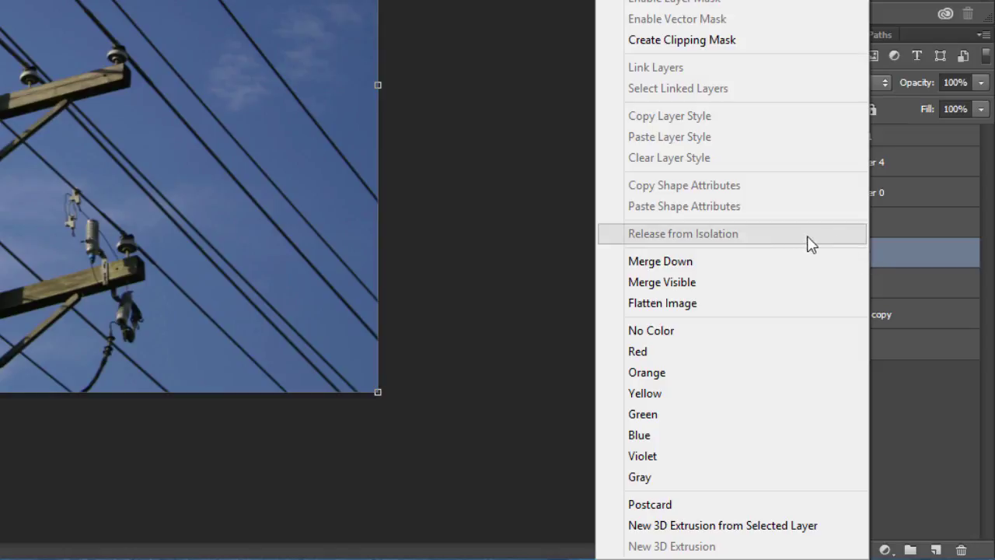
left_click(657, 434)
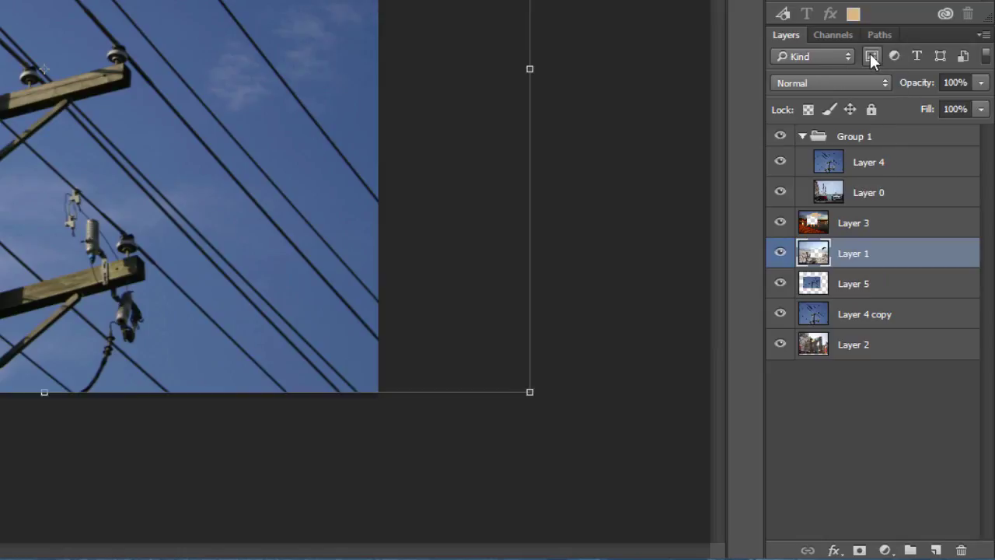
- Filter the Layers panel by Color to list only the Blue-labelled layer
left_click(841, 56)
left_click(840, 126)
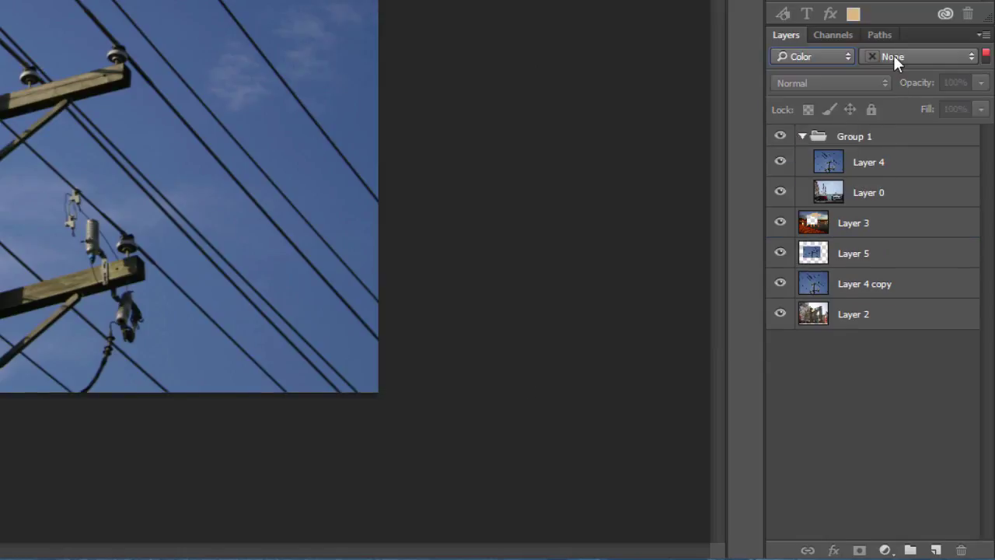
left_click(893, 56)
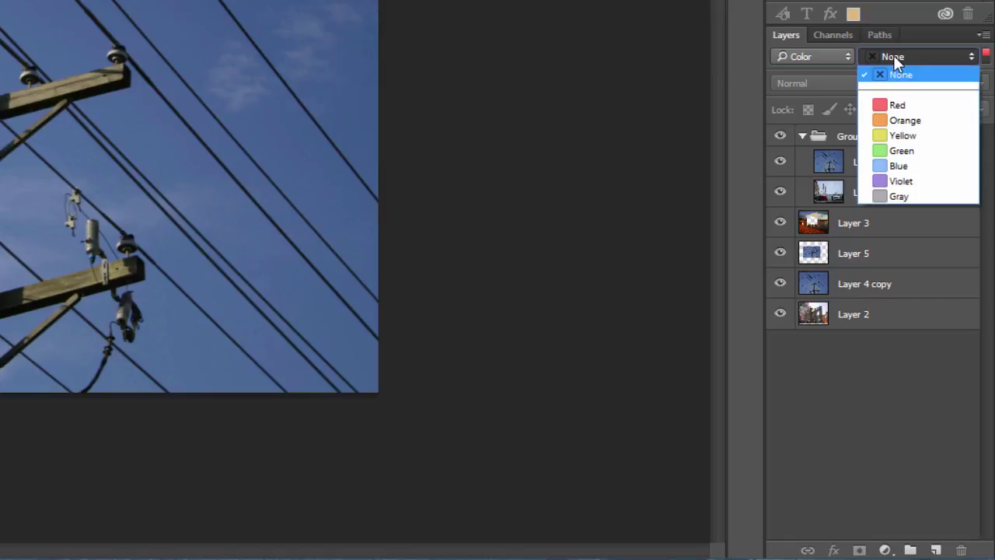
left_click(900, 166)
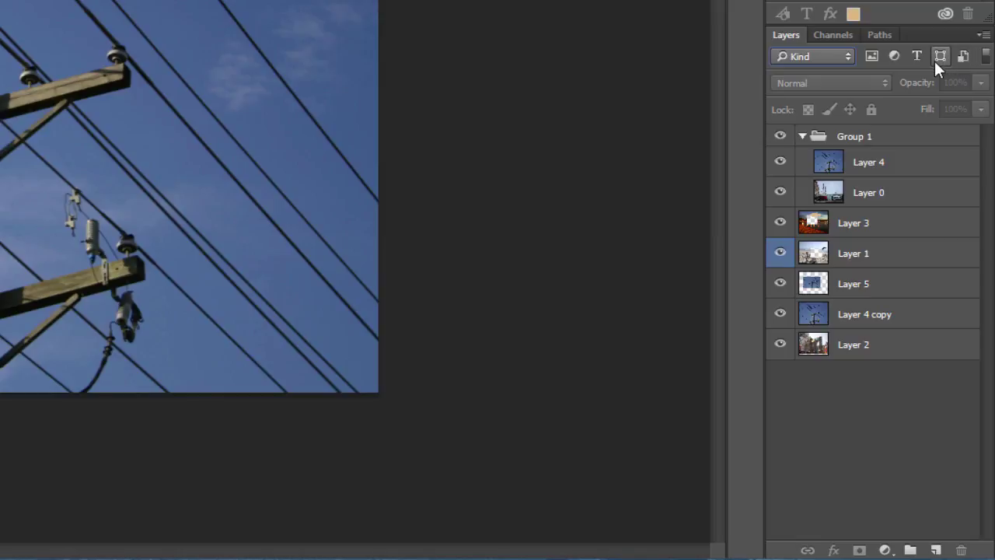
- Try filtering the Layers panel by Name, then by Effect
left_click(815, 56)
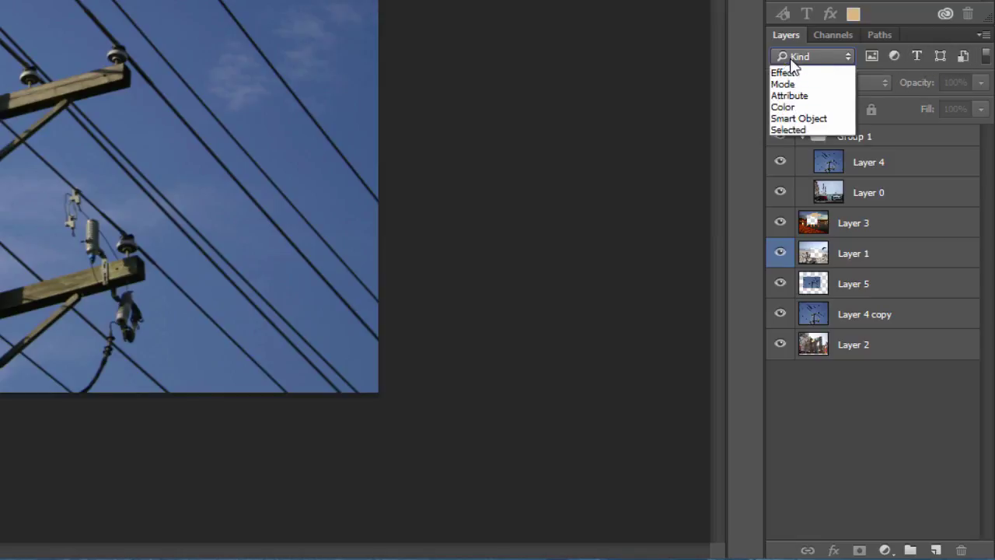
left_click(789, 81)
left_click(883, 53)
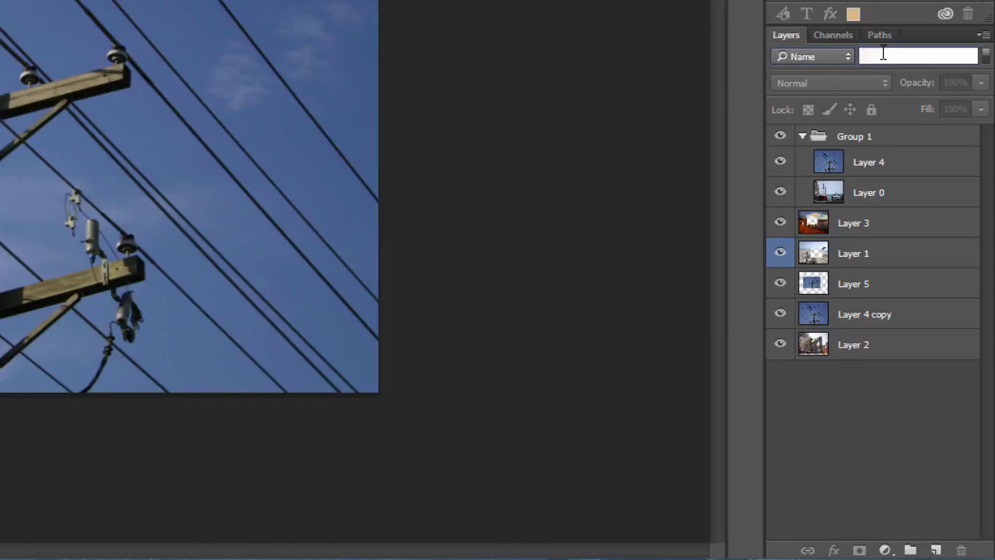
left_click(840, 57)
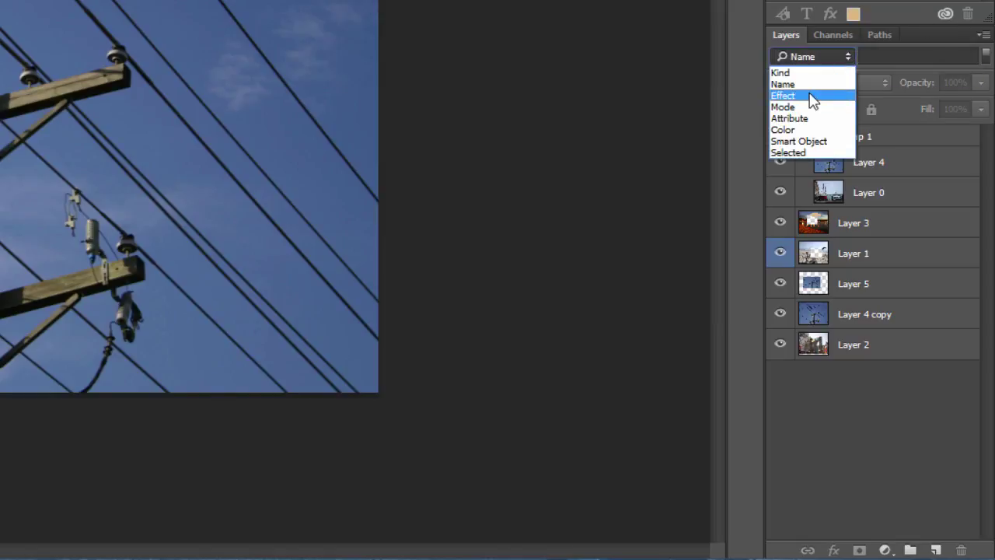
left_click(811, 93)
left_click(894, 57)
left_click(826, 56)
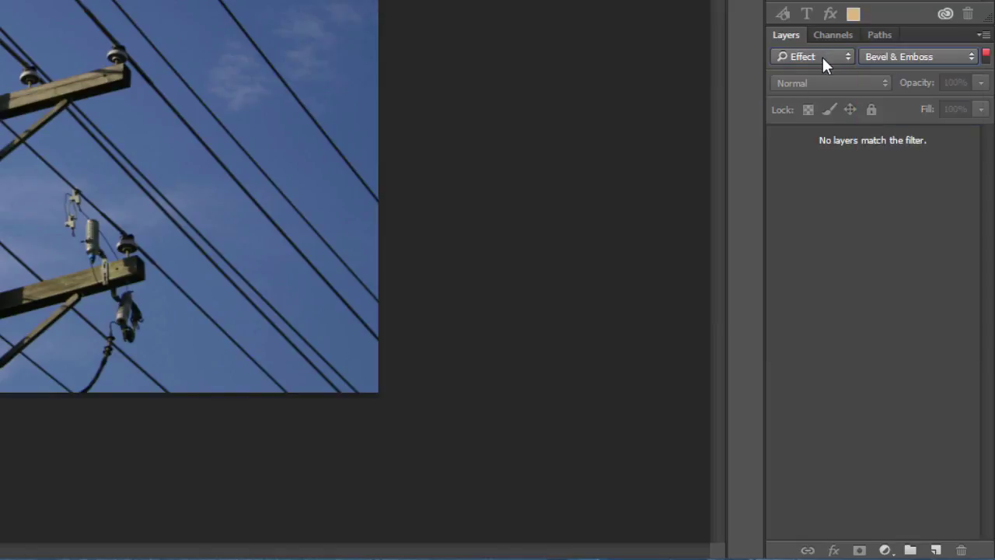
- Try the Mode, Attribute and Smart Object layer filters, then select Layer 4 copy
left_click(821, 57)
left_click(793, 106)
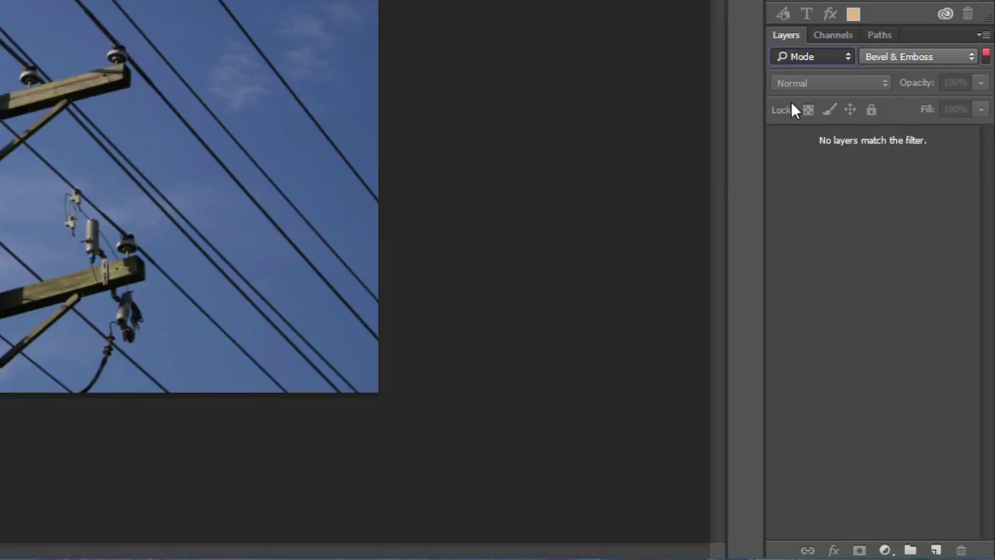
left_click(892, 59)
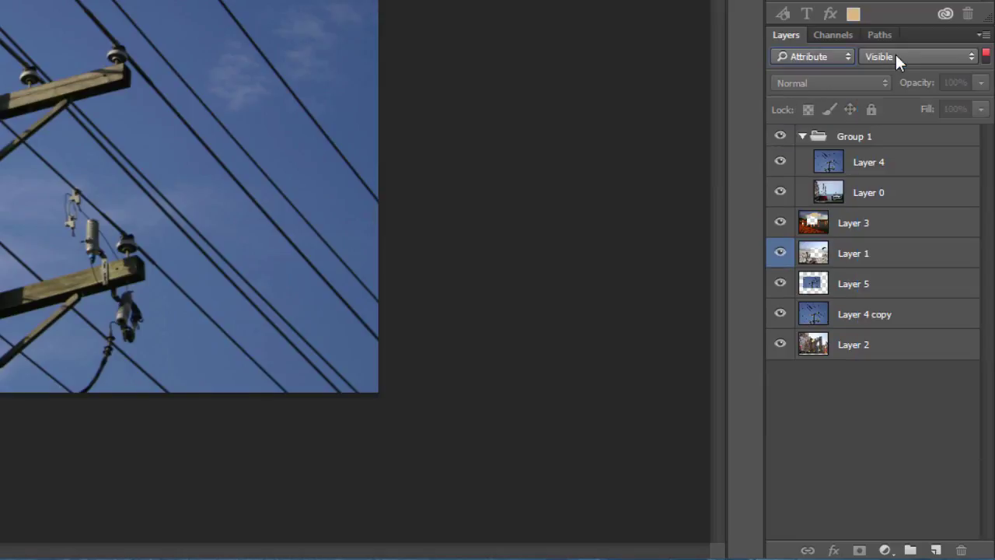
left_click(895, 55)
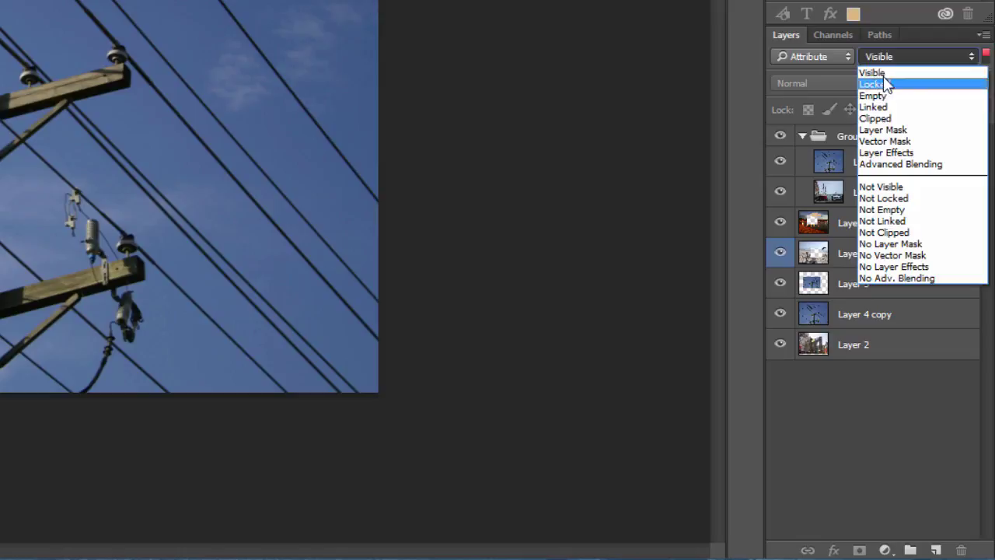
left_click(812, 56)
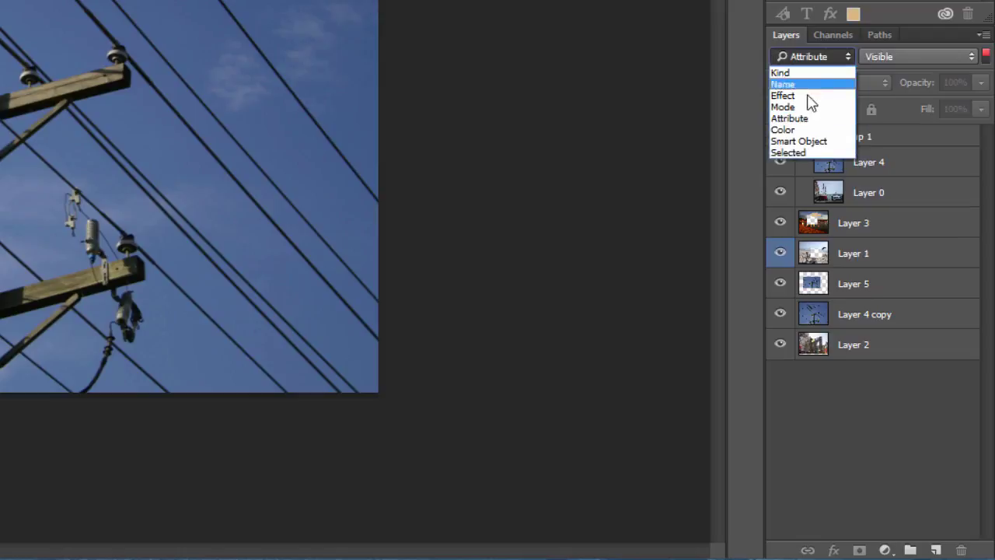
left_click(798, 140)
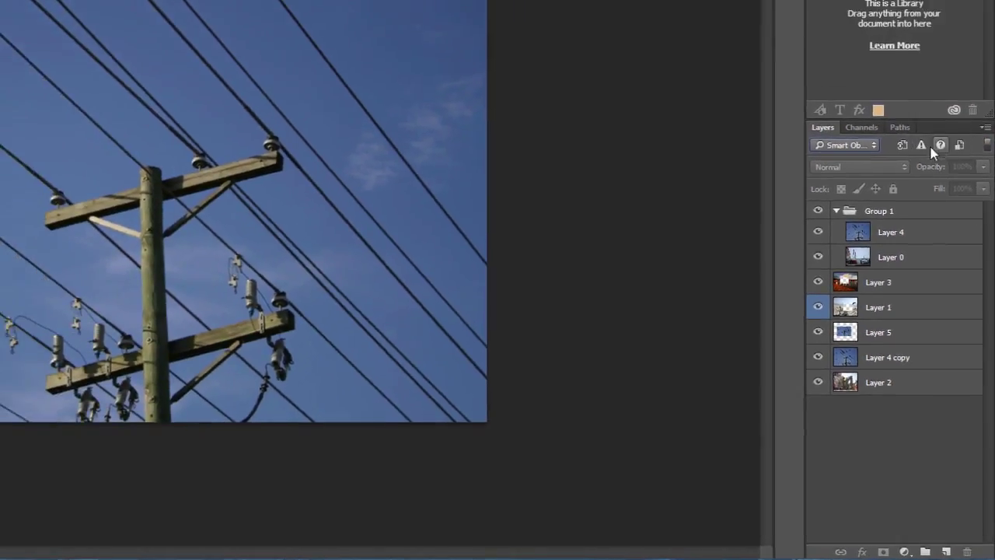
left_click(887, 357)
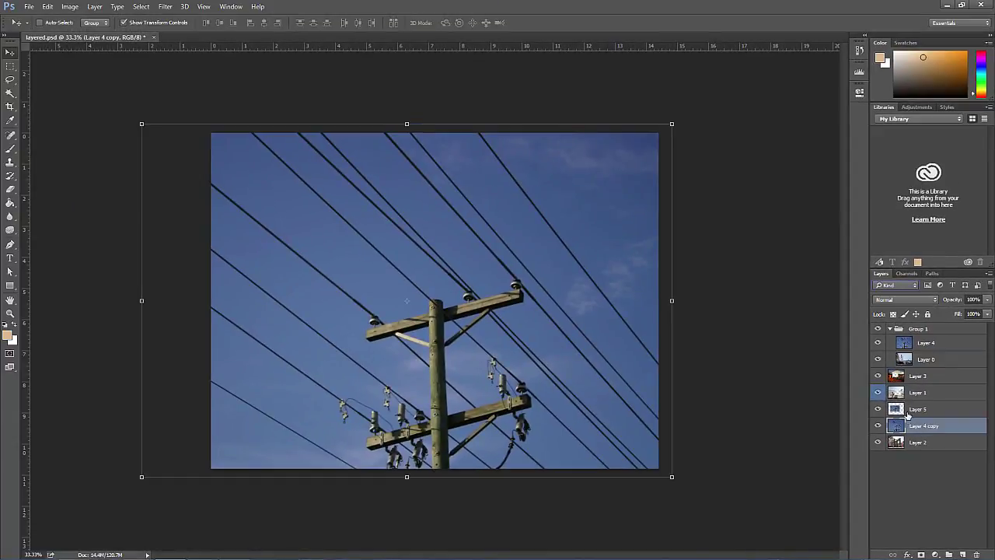
- Draw a Lasso selection in the sky above the pole and set the layer filter to Selected
key("l")
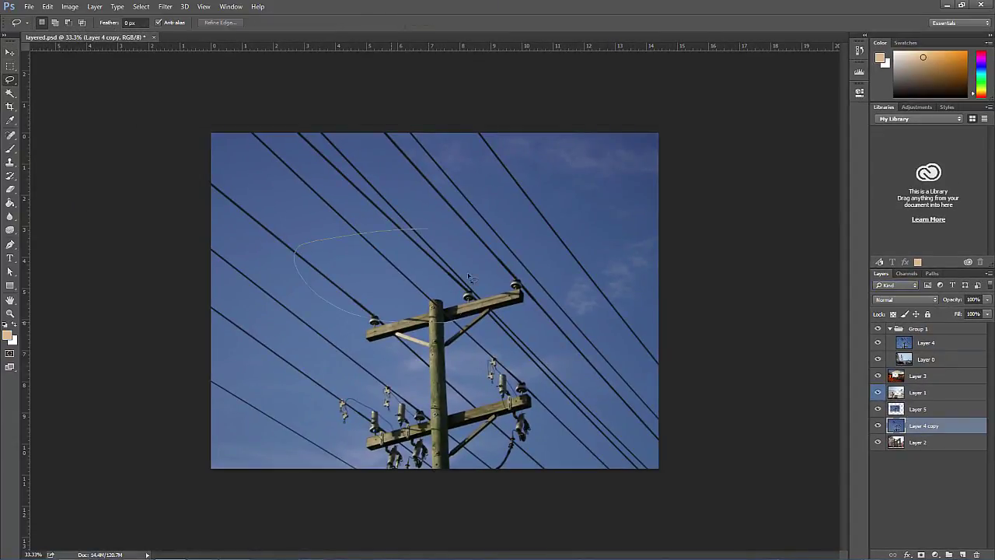
left_click_drag(469, 277, 467, 289)
left_click(894, 284)
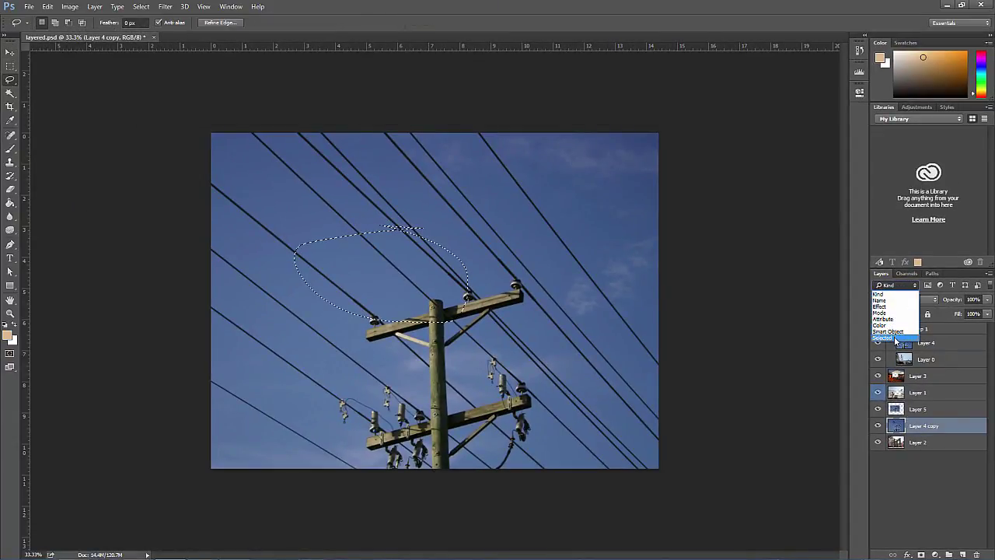
left_click(896, 339)
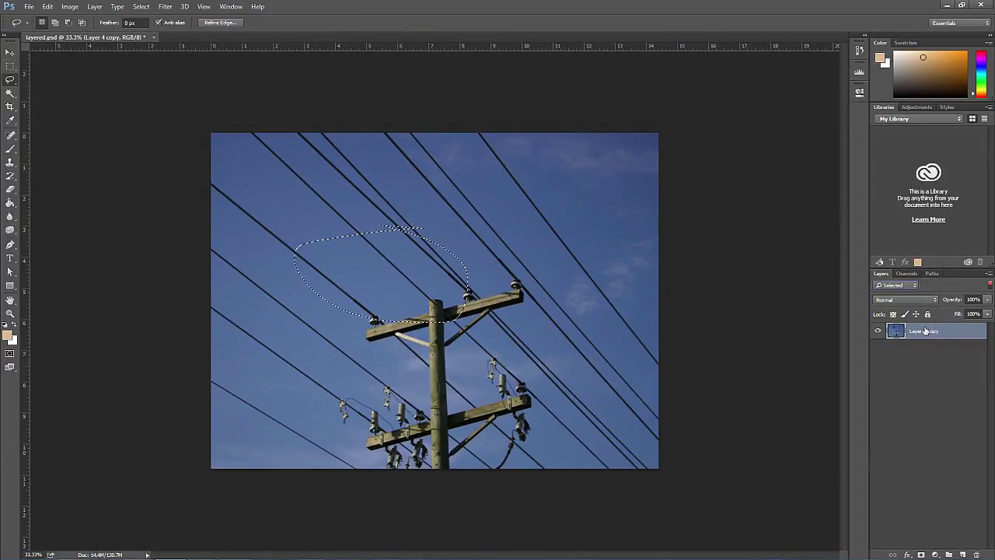
- Toggle layer filtering on and off, leaving it off so all layers show
left_click(990, 284)
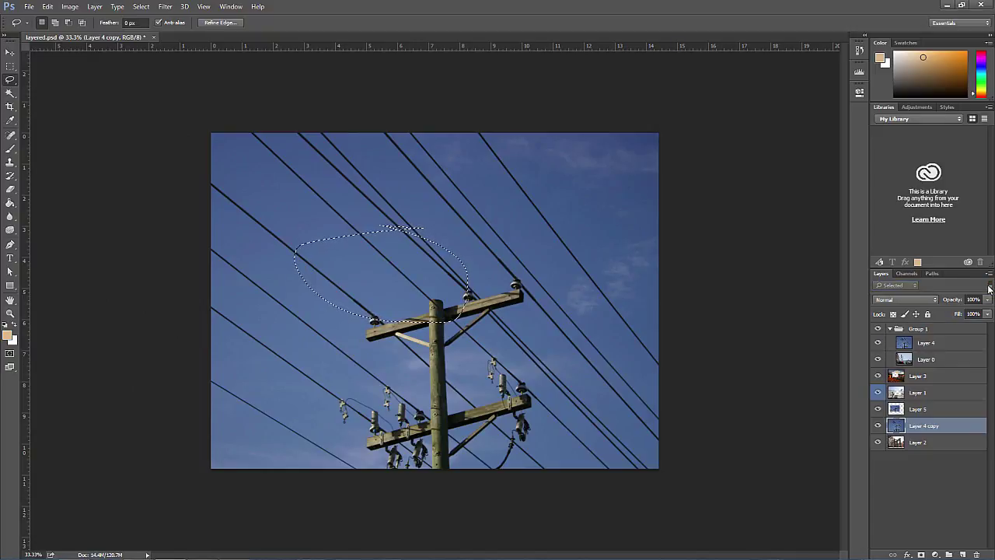
left_click(989, 284)
left_click(990, 284)
left_click(989, 285)
left_click(989, 285)
left_click(989, 285)
left_click(989, 284)
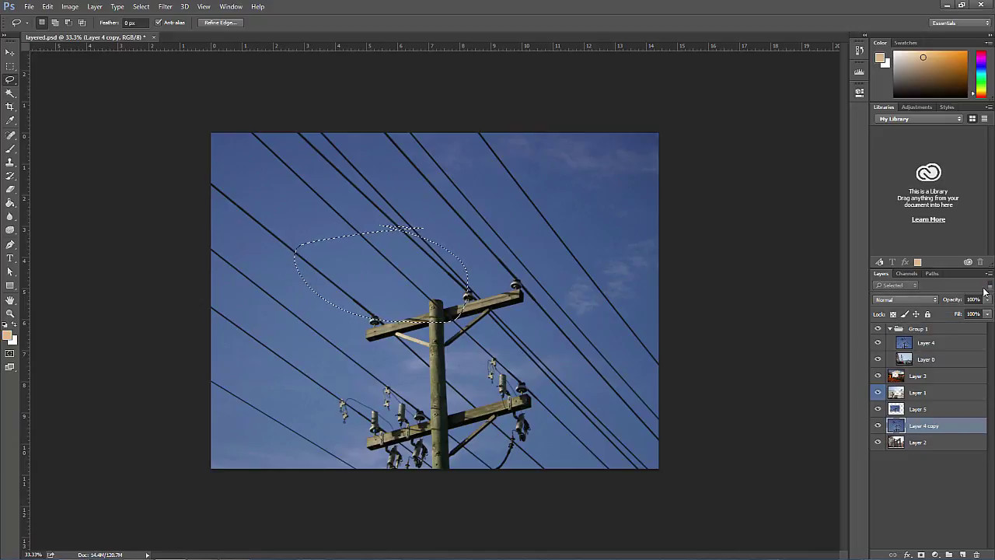